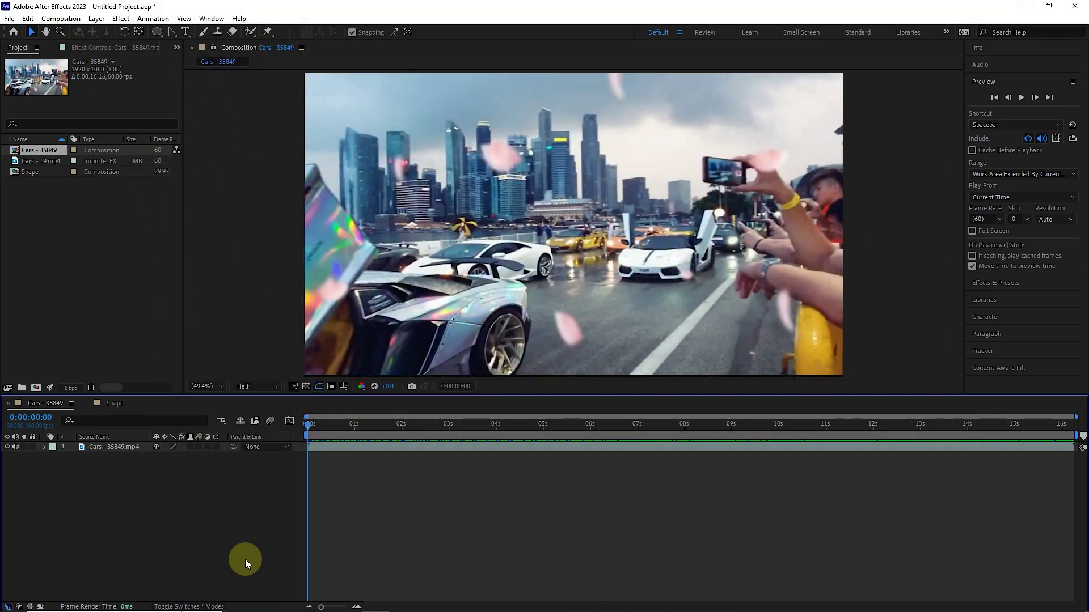
Step: Preview the original Cars - 35849.mp4 footage and scrub back through its frames
{"action": "left_click", "coordinate": [129, 447]}
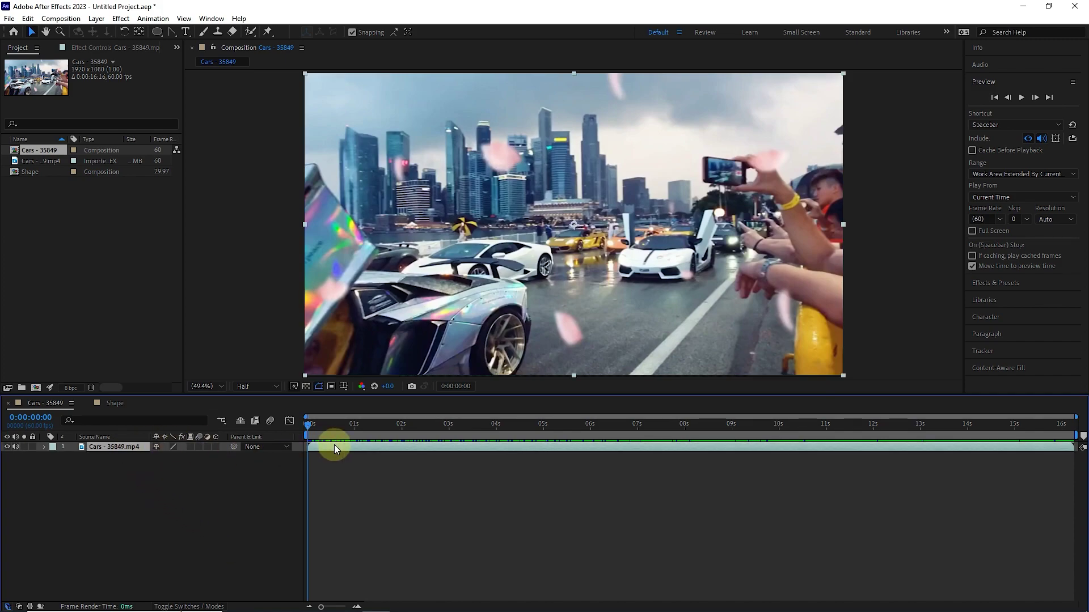
{"action": "key", "text": "space"}
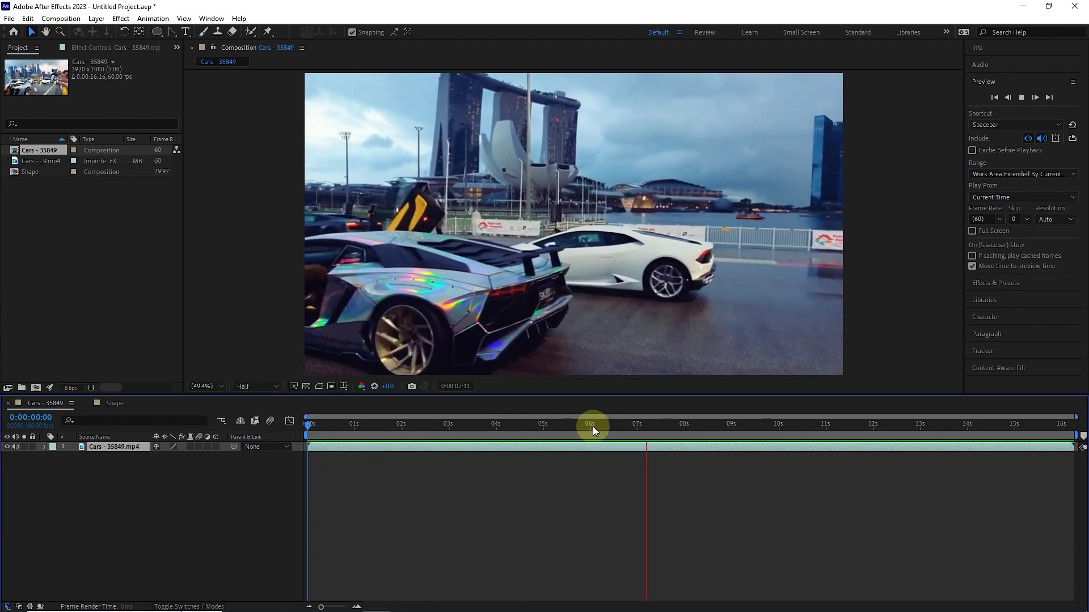
{"action": "left_click_drag", "start_coordinate": [645, 431], "coordinate": [295, 423]}
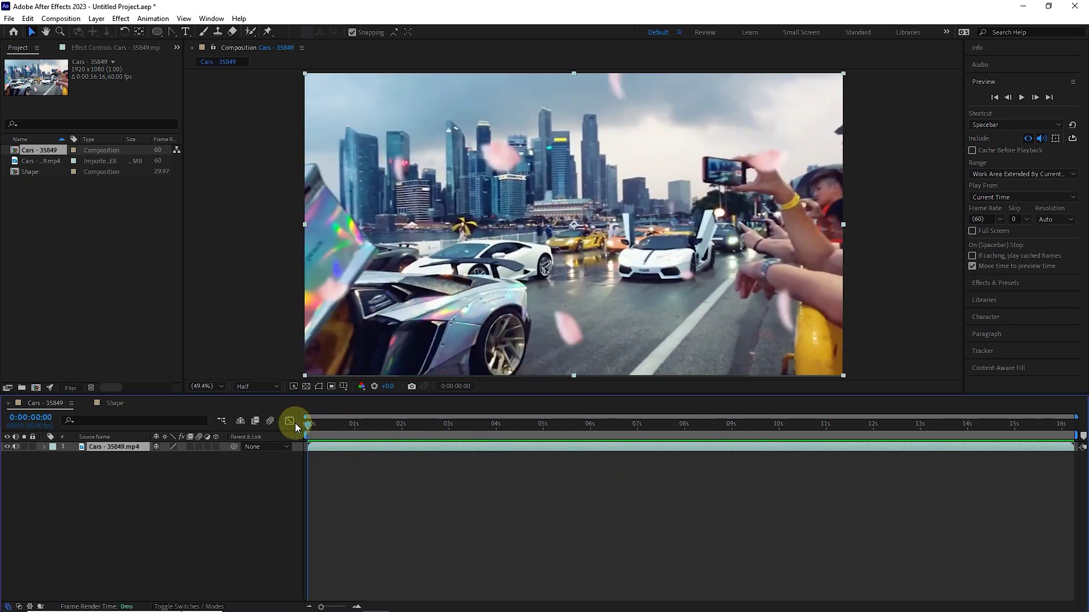
Step: Time-stretch the car footage layer to a 50% stretch factor
{"action": "right_click", "coordinate": [441, 446]}
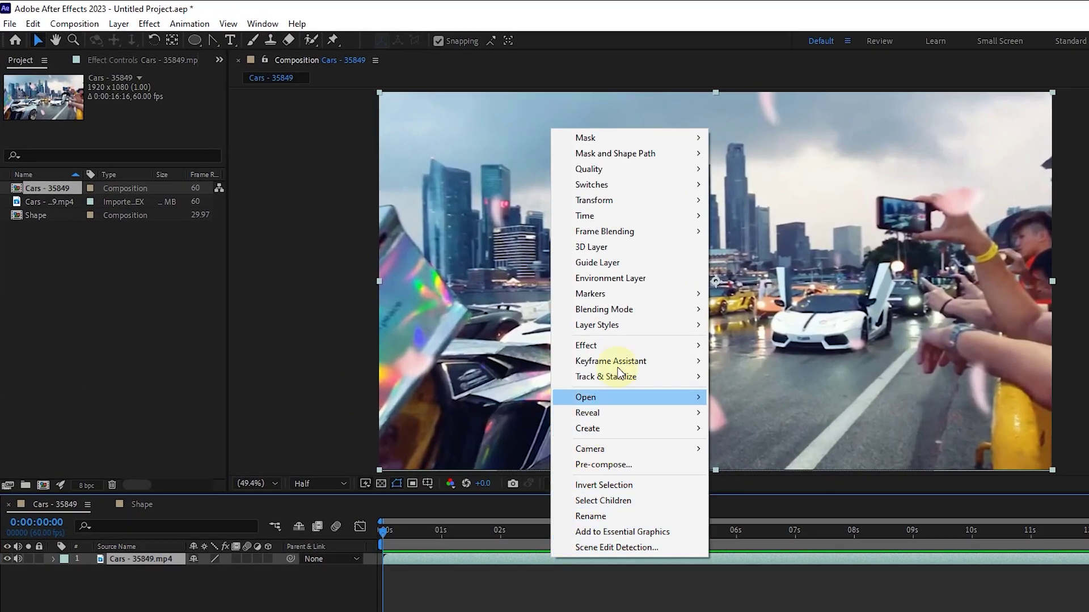
{"action": "mouse_move", "coordinate": [642, 216]}
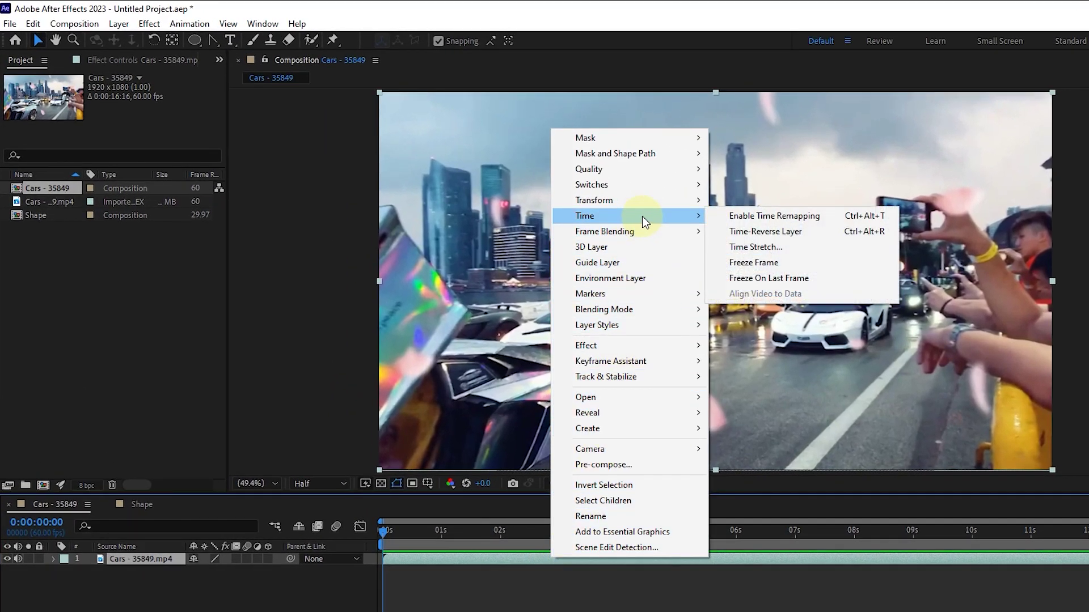
{"action": "left_click", "coordinate": [762, 250]}
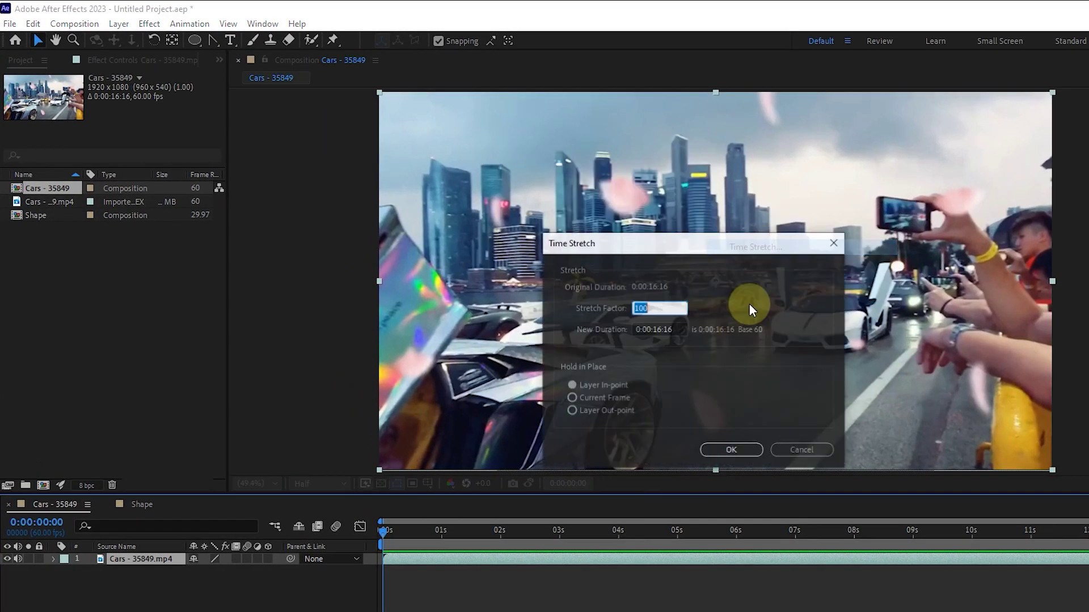
{"action": "left_click_drag", "start_coordinate": [700, 246], "coordinate": [442, 247]}
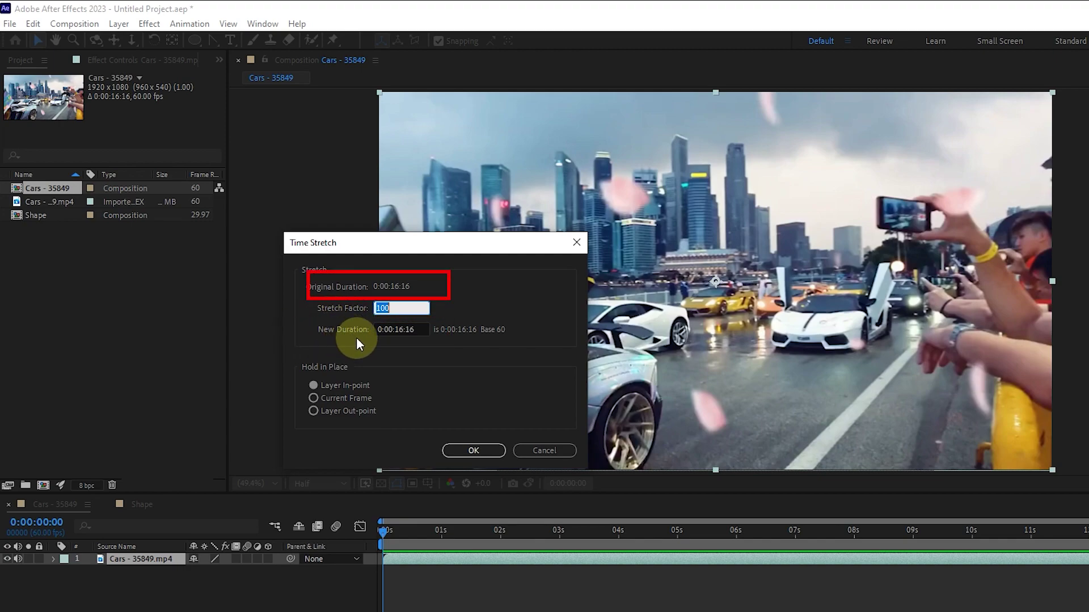
{"action": "type", "text": "50"}
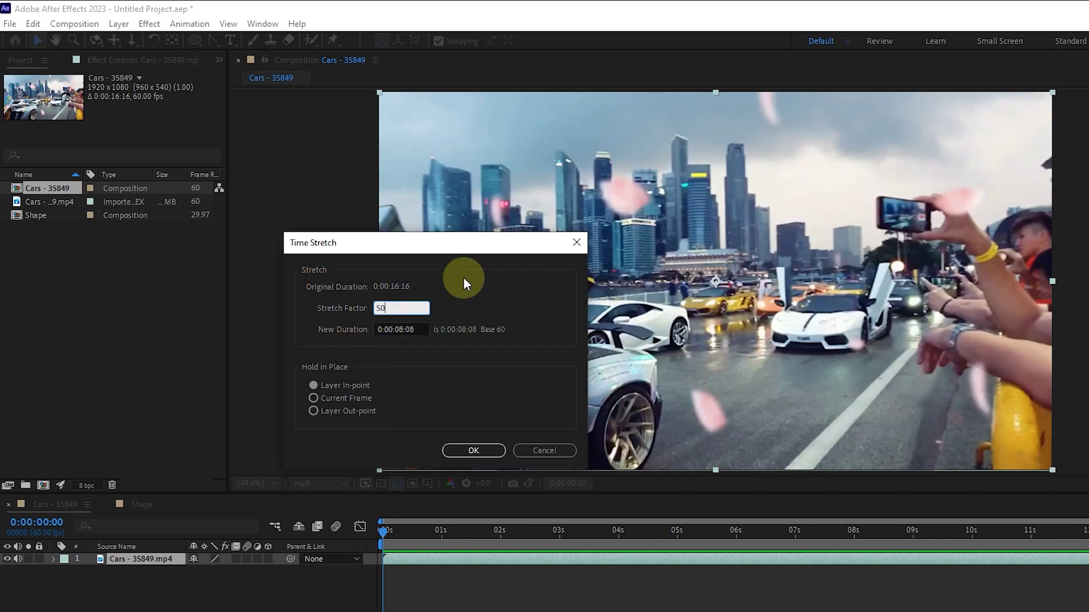
{"action": "left_click", "coordinate": [486, 300]}
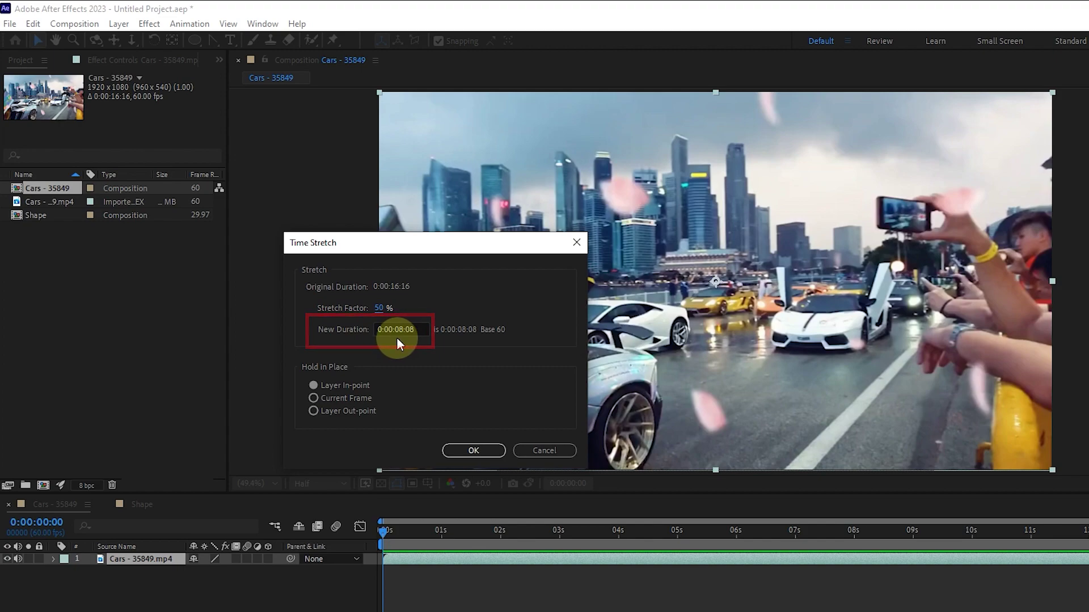
{"action": "left_click", "coordinate": [472, 450]}
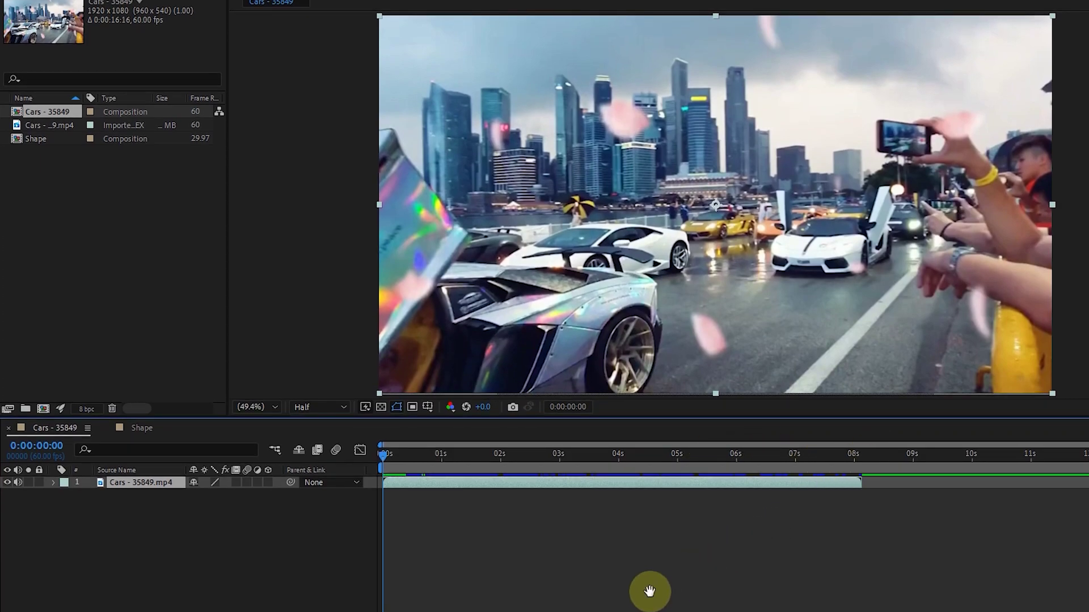
Step: Preview the sped-up 8-second footage and rewind to the first frame
{"action": "key", "text": "space"}
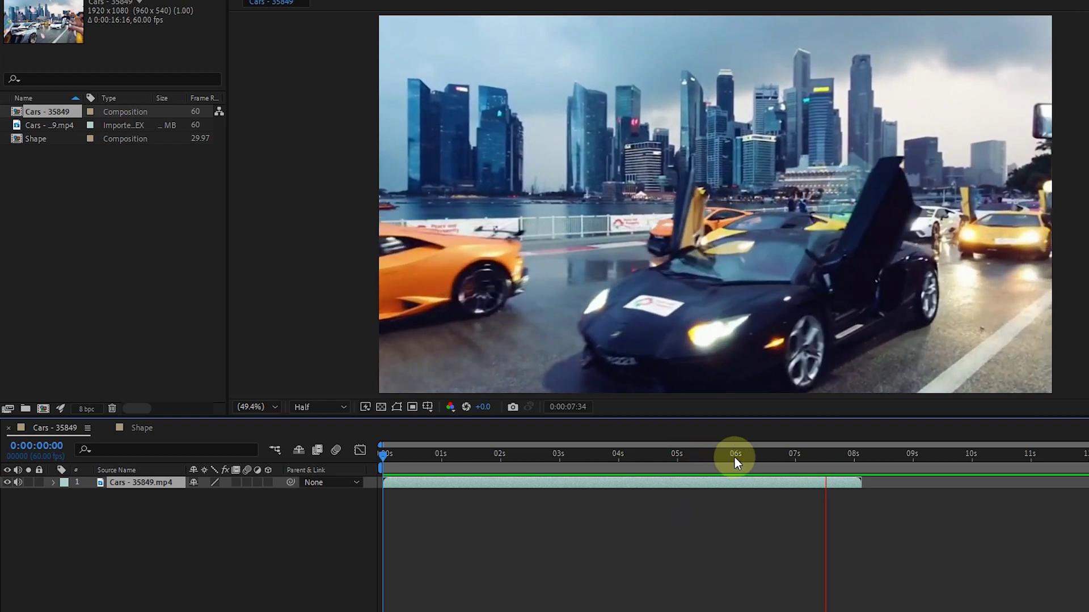
{"action": "left_click_drag", "start_coordinate": [792, 458], "coordinate": [384, 460]}
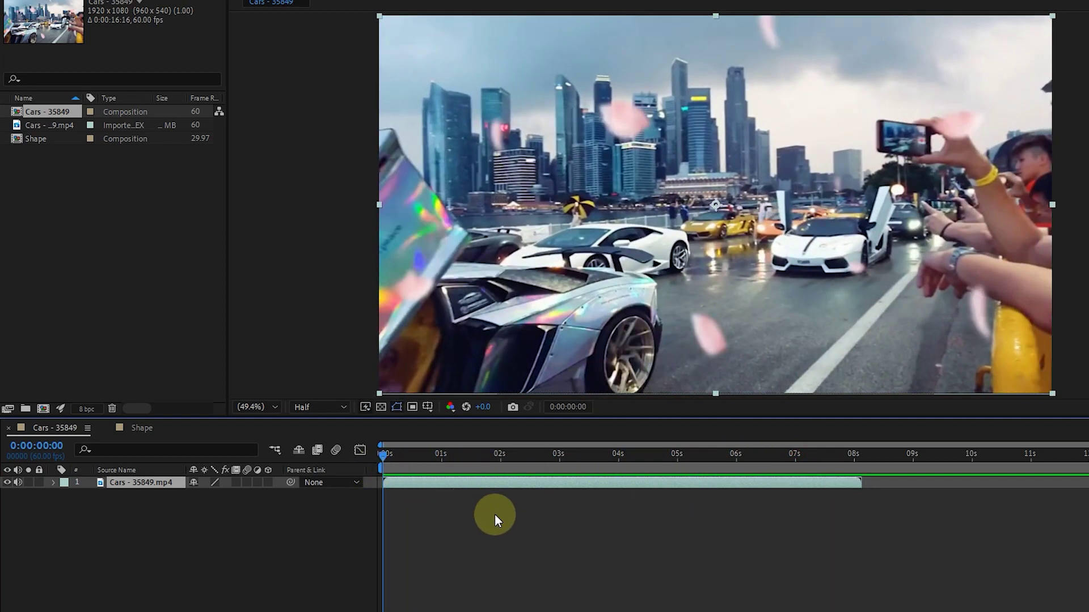
{"action": "right_click", "coordinate": [569, 485]}
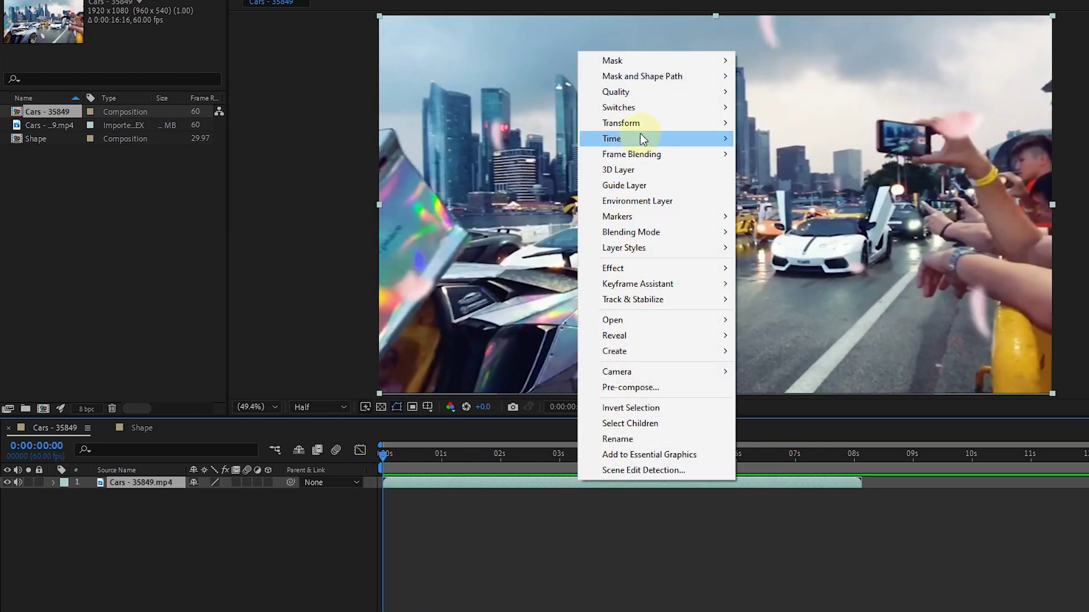
Step: Change the car layer's stretch factor to 25%, shortening it to 0:00:04:04
{"action": "mouse_move", "coordinate": [648, 136]}
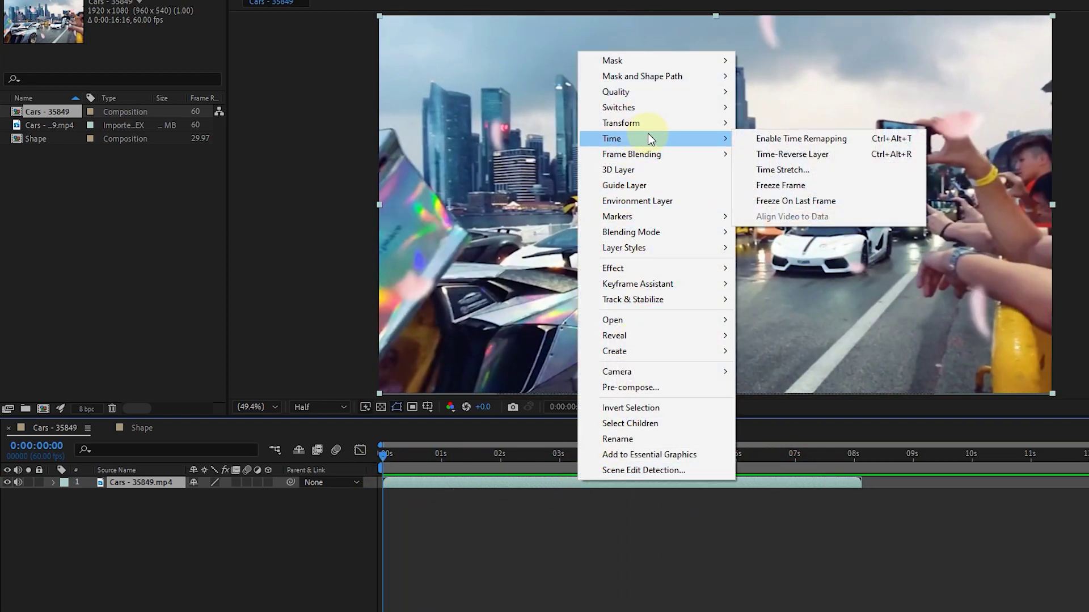
{"action": "left_click", "coordinate": [797, 169]}
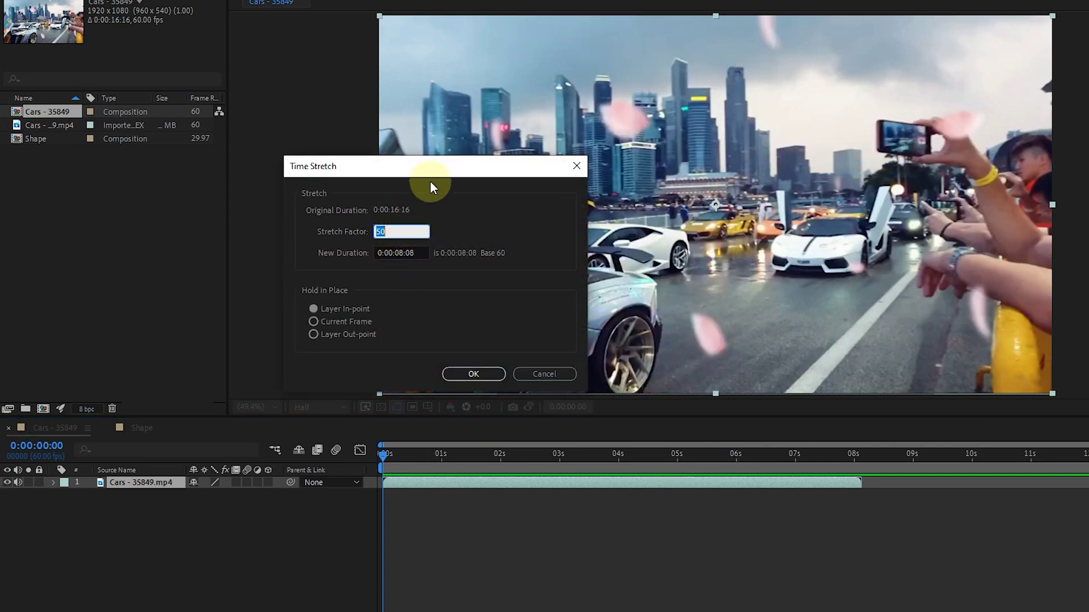
{"action": "double_click", "coordinate": [389, 232]}
{"action": "type", "text": "25"}
{"action": "left_click", "coordinate": [536, 230]}
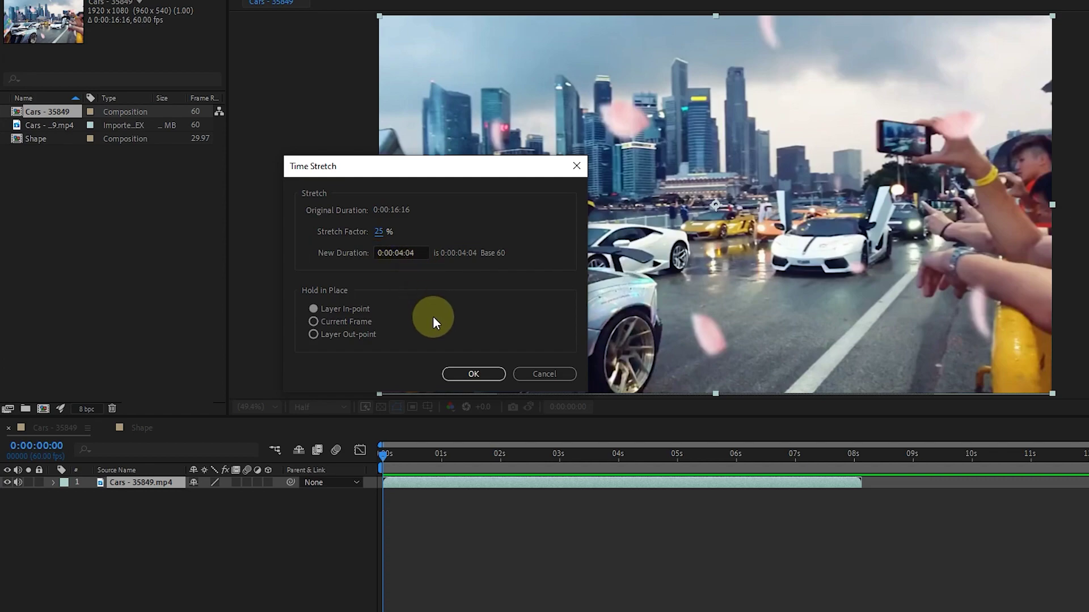
{"action": "left_click", "coordinate": [474, 373]}
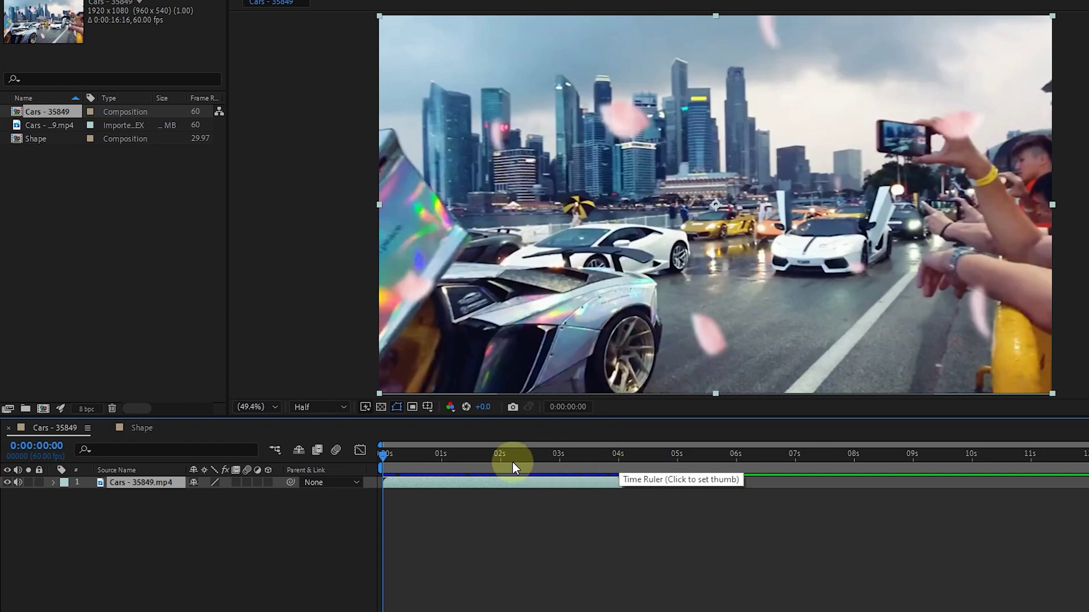
Step: Check the shortened layer's last frame, then preview it from the start
{"action": "mouse_move", "coordinate": [622, 460]}
{"action": "left_mouse_down"}
{"action": "mouse_move", "coordinate": [652, 451]}
{"action": "mouse_move", "coordinate": [639, 453]}
{"action": "left_mouse_up"}
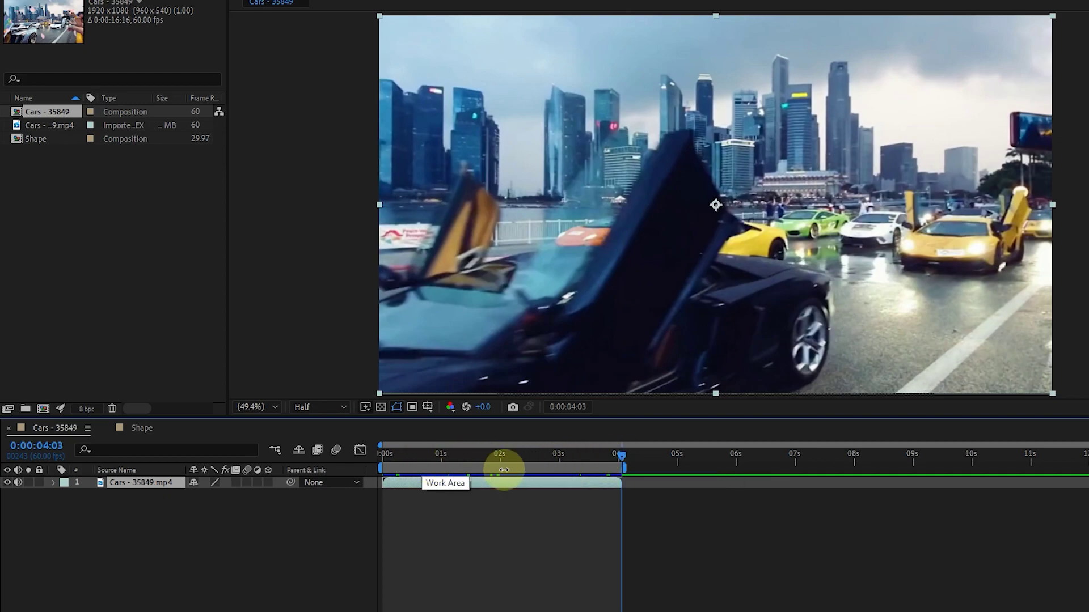
{"action": "key", "text": "Home"}
{"action": "key", "text": "space"}
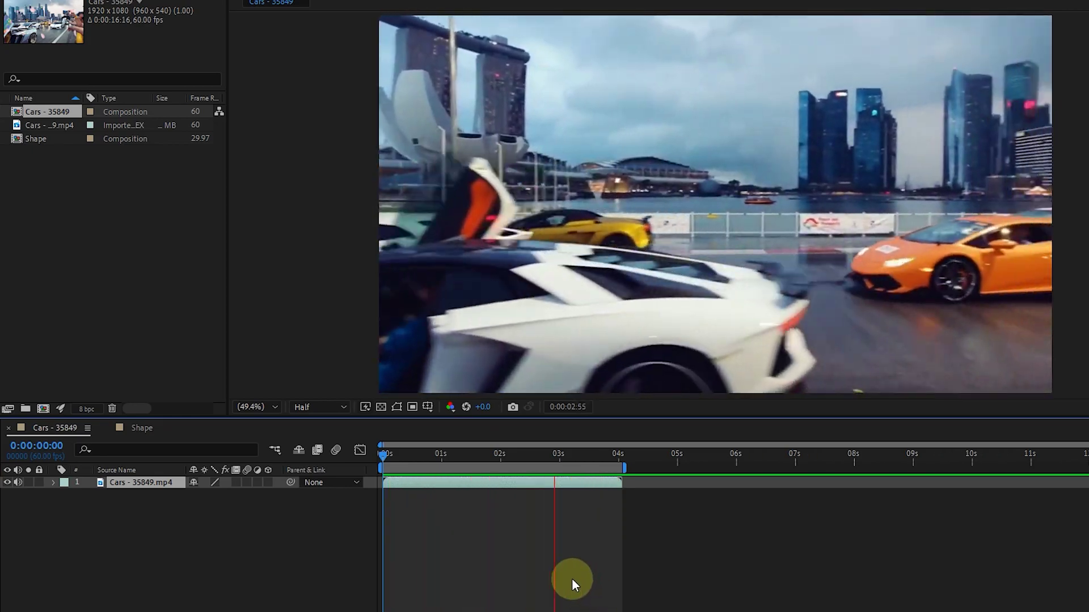
{"action": "key", "text": "space"}
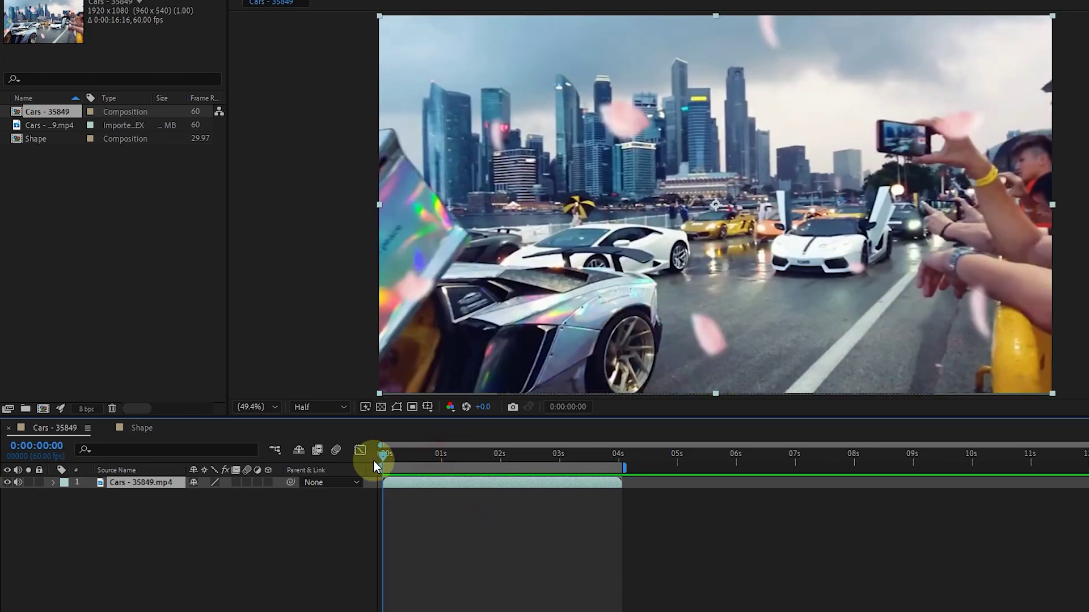
Step: Time-stretch the car footage layer to 200% so it plays at half speed
{"action": "right_click", "coordinate": [492, 479]}
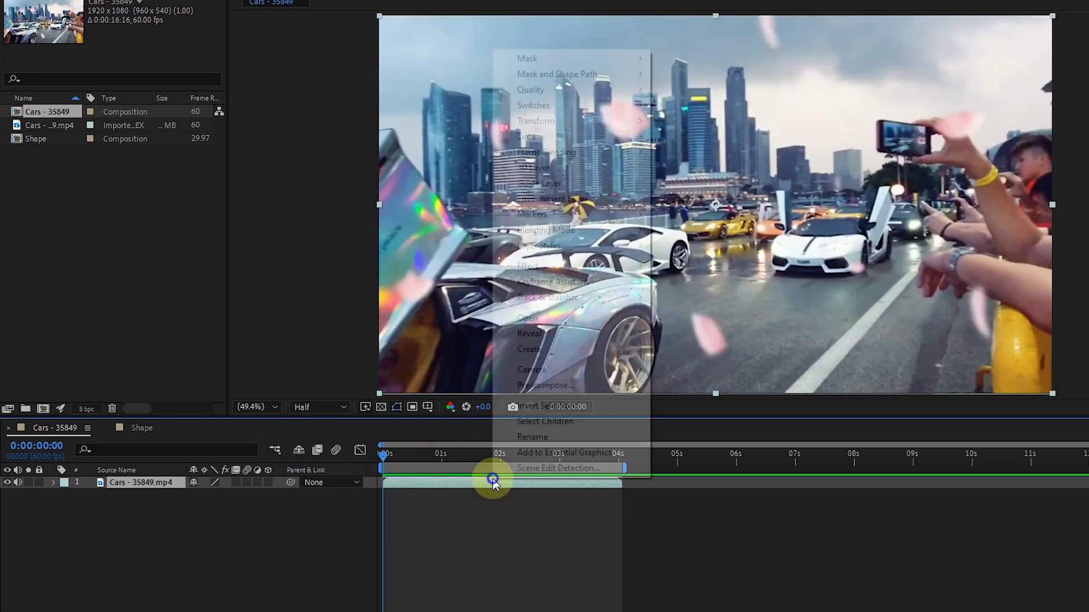
{"action": "mouse_move", "coordinate": [599, 138]}
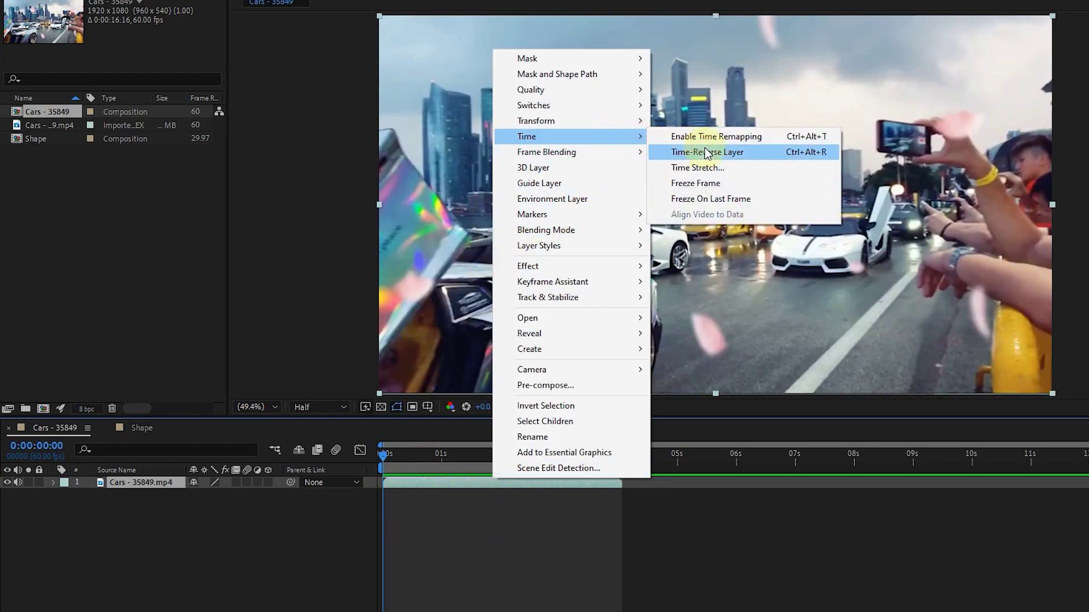
{"action": "left_click", "coordinate": [706, 169]}
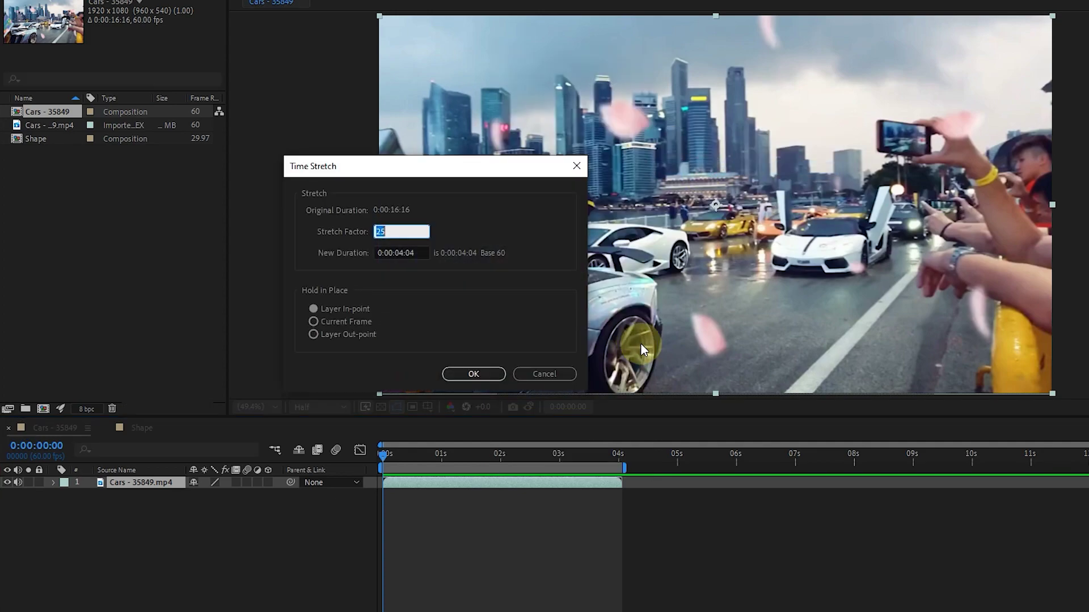
{"action": "type", "text": "200"}
{"action": "left_click", "coordinate": [417, 275]}
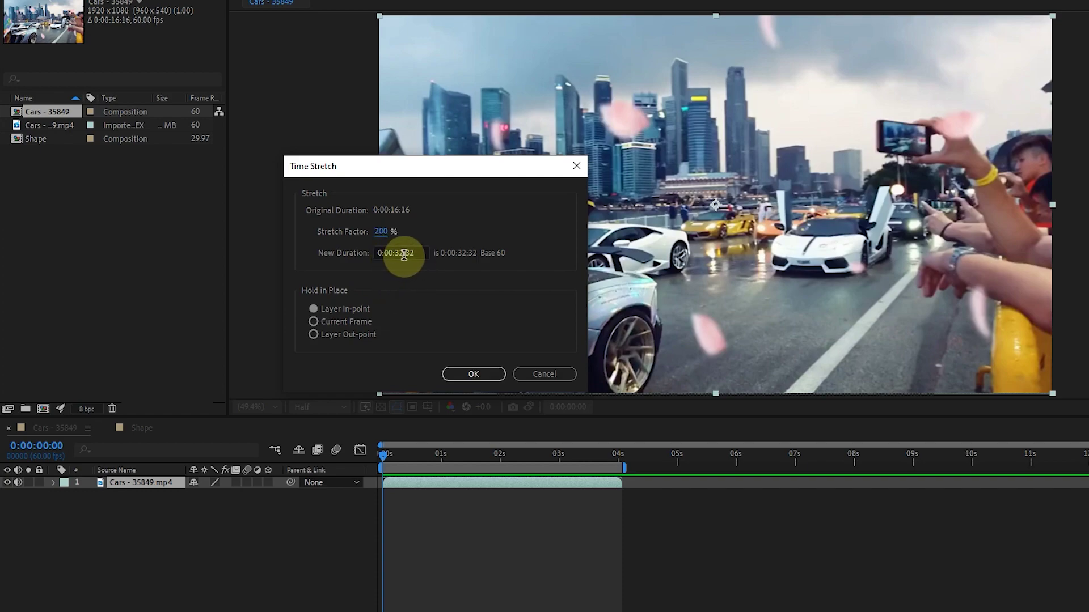
{"action": "left_click", "coordinate": [409, 254]}
{"action": "left_click", "coordinate": [472, 375]}
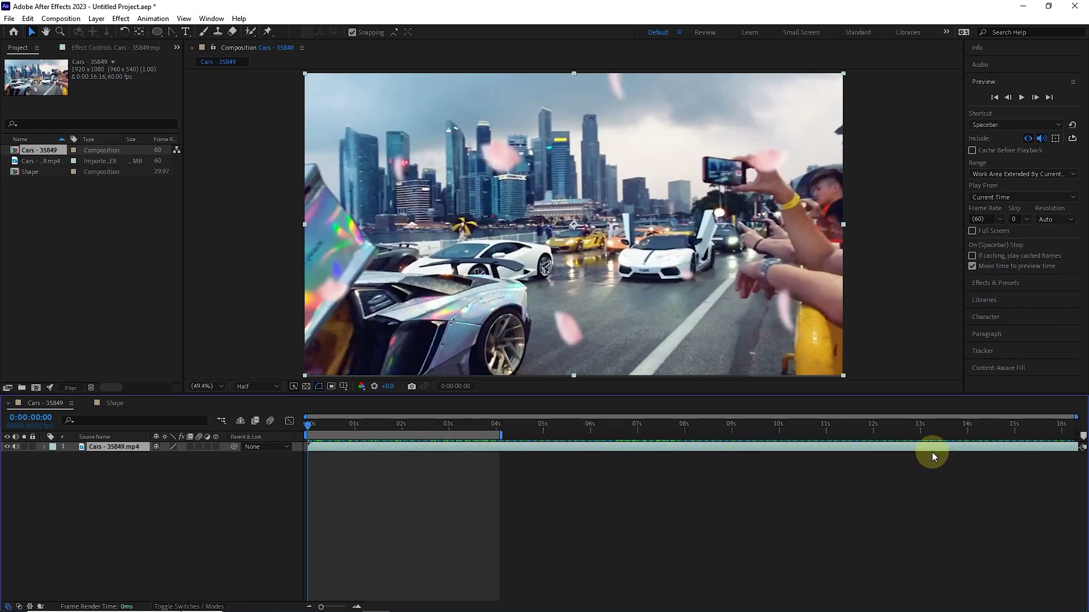
Step: Review the clip's frames around 16 seconds and return to the composition start
{"action": "left_click", "coordinate": [1060, 424]}
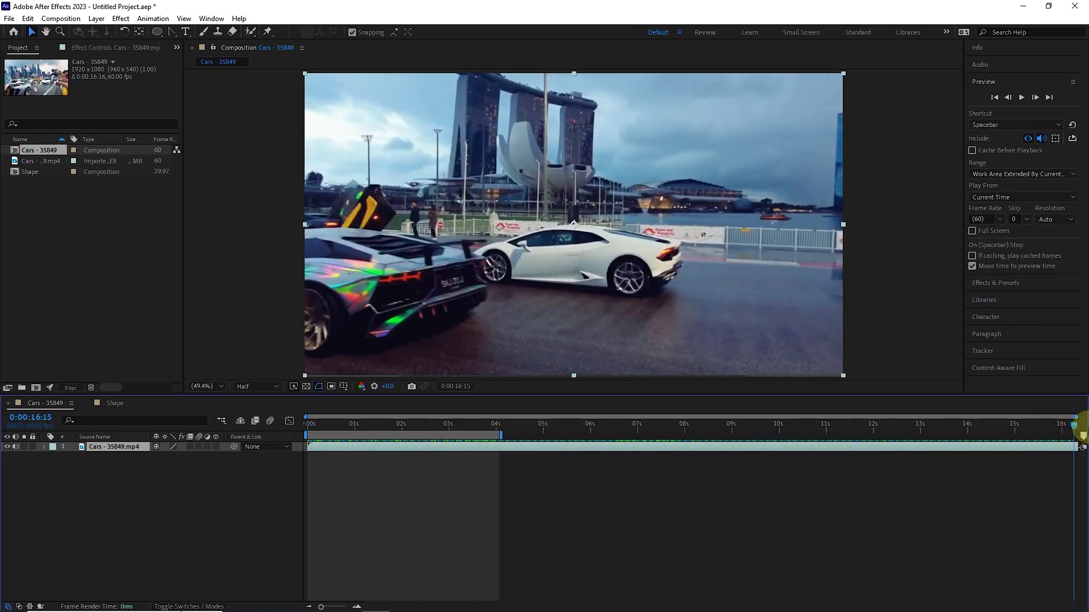
{"action": "left_click_drag", "start_coordinate": [1084, 429], "coordinate": [1051, 432]}
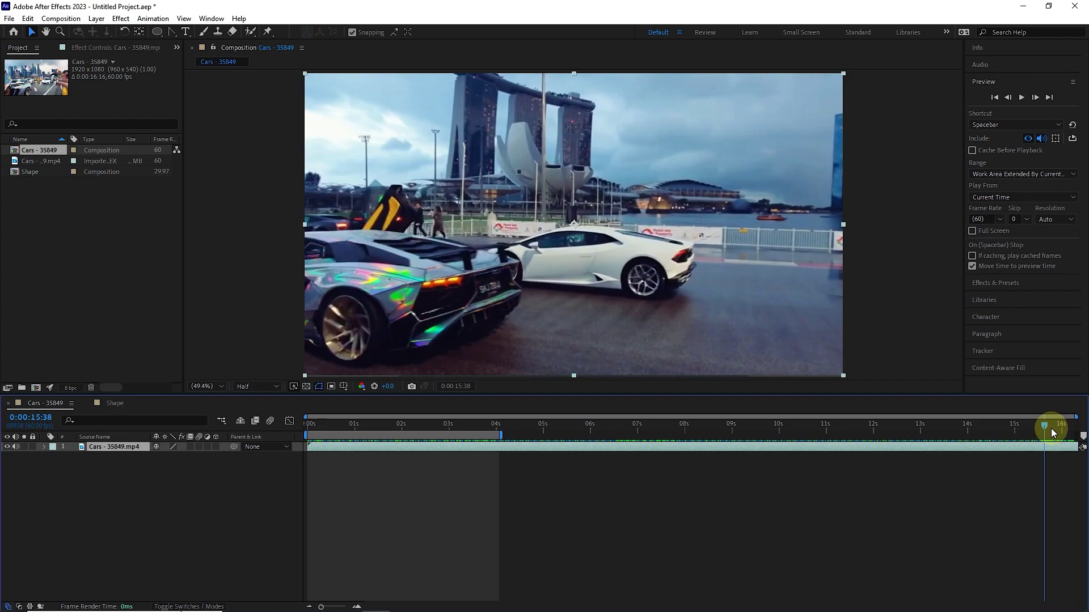
{"action": "key", "text": "Home"}
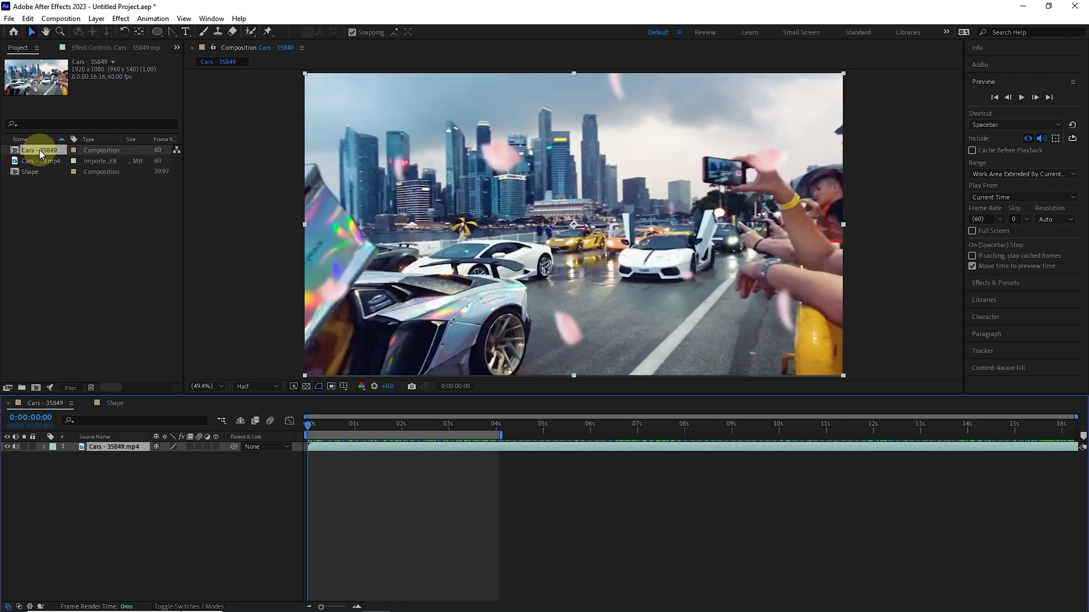
Step: Set the Cars - 35849 composition duration to 0:00:33:00
{"action": "right_click", "coordinate": [40, 153]}
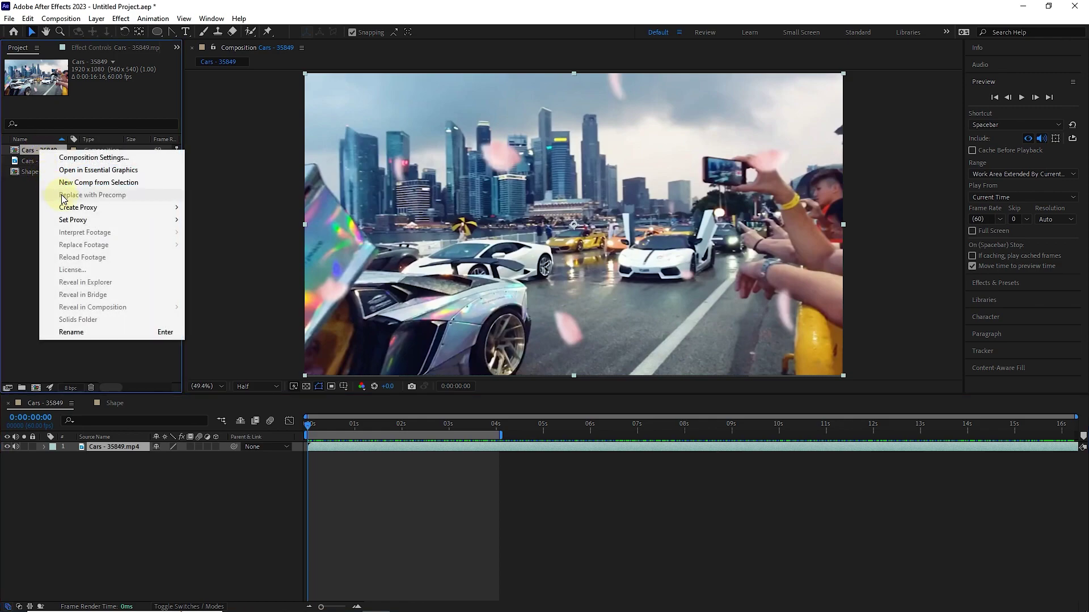
{"action": "left_click", "coordinate": [105, 158]}
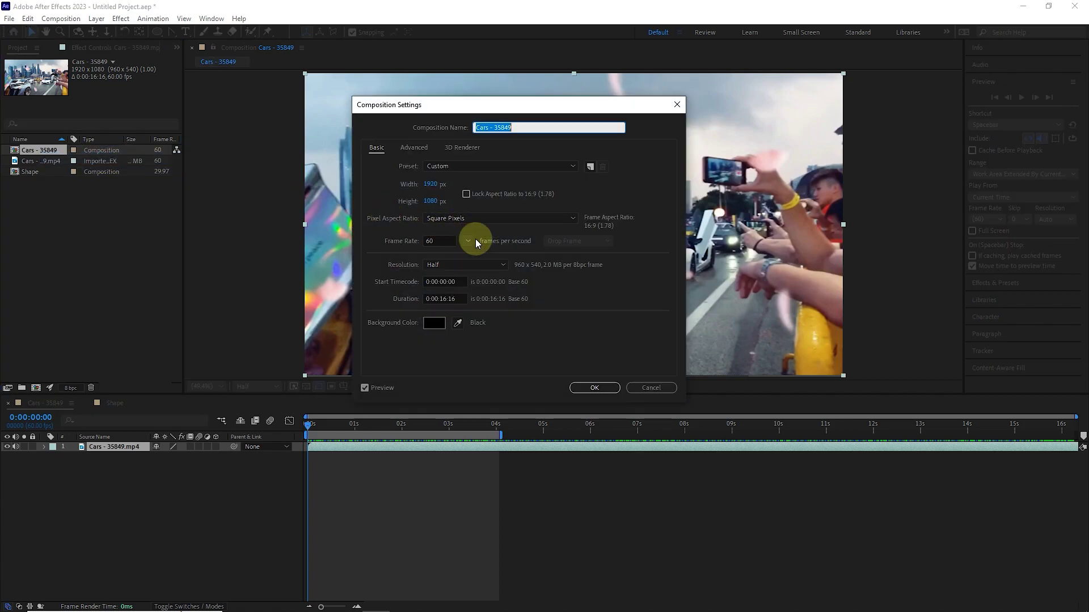
{"action": "left_click", "coordinate": [447, 299]}
{"action": "type", "text": "3300"}
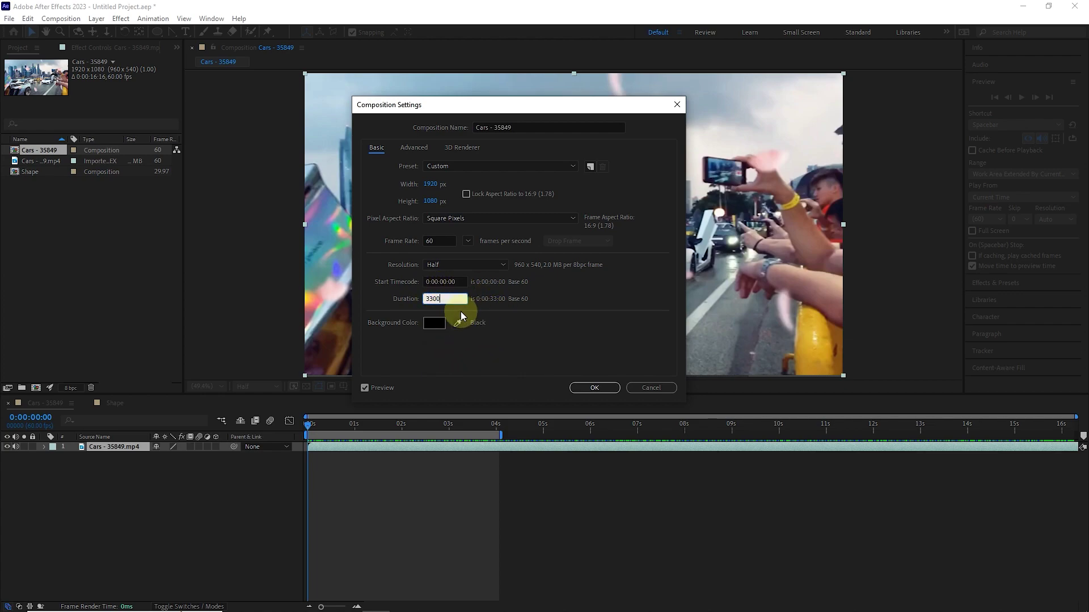
{"action": "left_click", "coordinate": [513, 313]}
{"action": "left_click", "coordinate": [595, 388]}
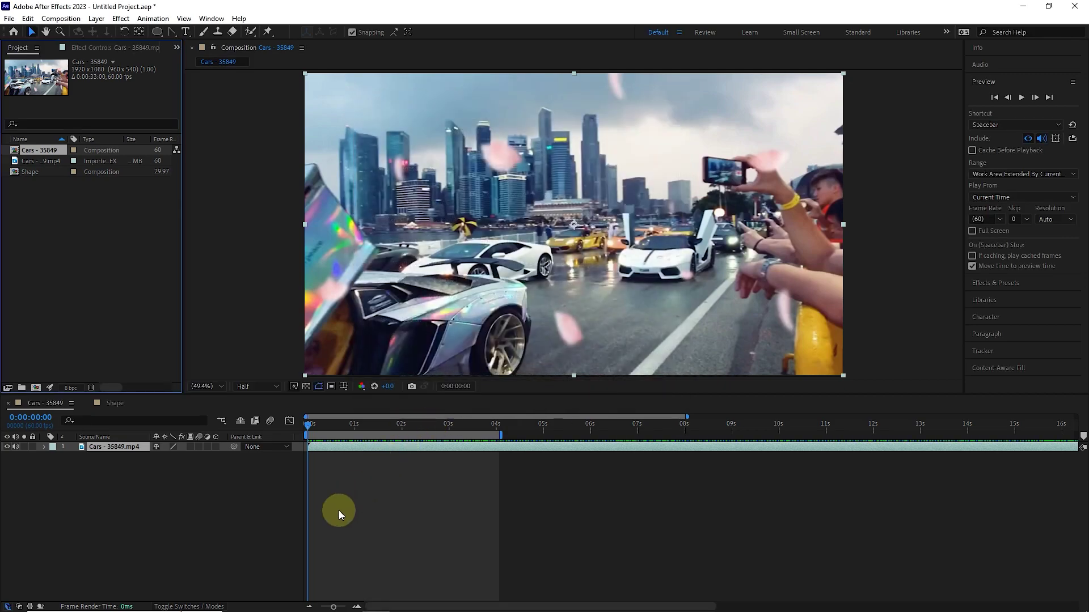
Step: End the work area at the stretched clip's end and preview the half-speed footage
{"action": "left_click", "coordinate": [309, 606]}
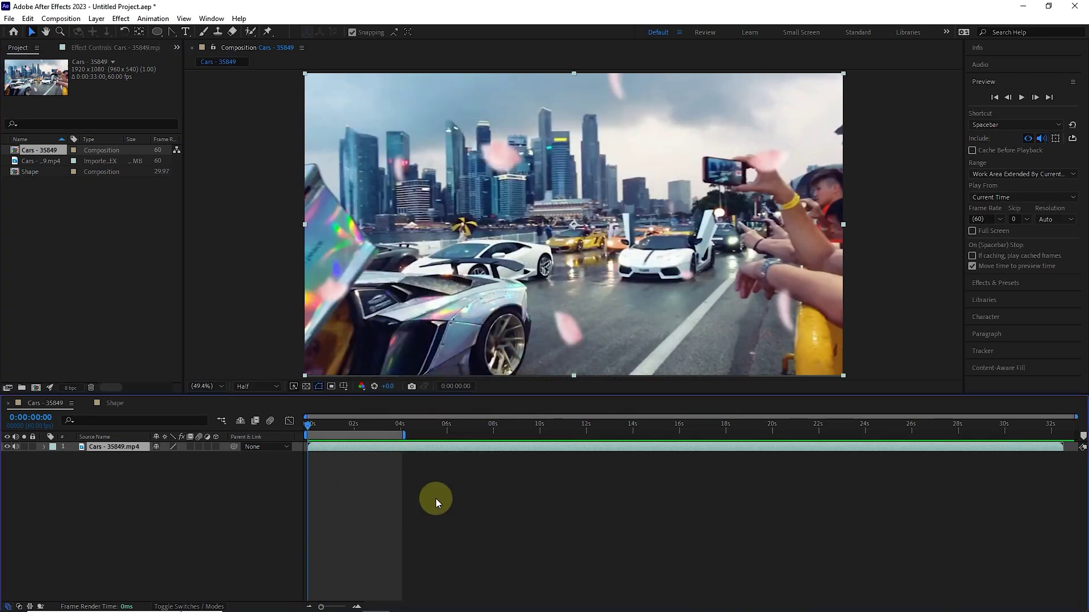
{"action": "mouse_move", "coordinate": [1052, 432]}
{"action": "left_mouse_down"}
{"action": "mouse_move", "coordinate": [1077, 432]}
{"action": "mouse_move", "coordinate": [1066, 434]}
{"action": "left_mouse_up"}
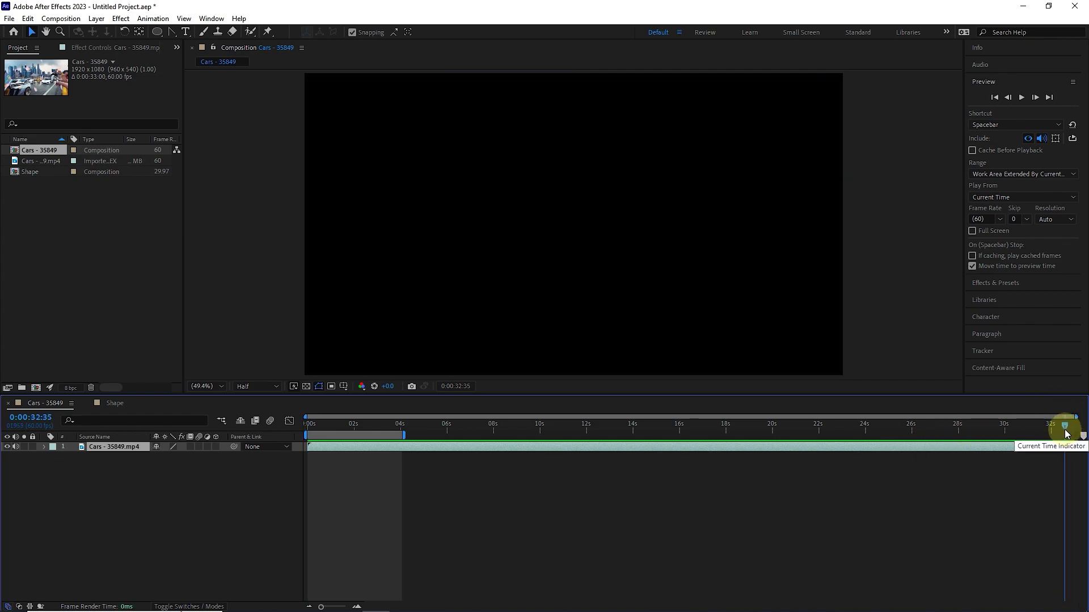
{"action": "key", "text": "n"}
{"action": "left_click_drag", "start_coordinate": [1069, 428], "coordinate": [268, 443]}
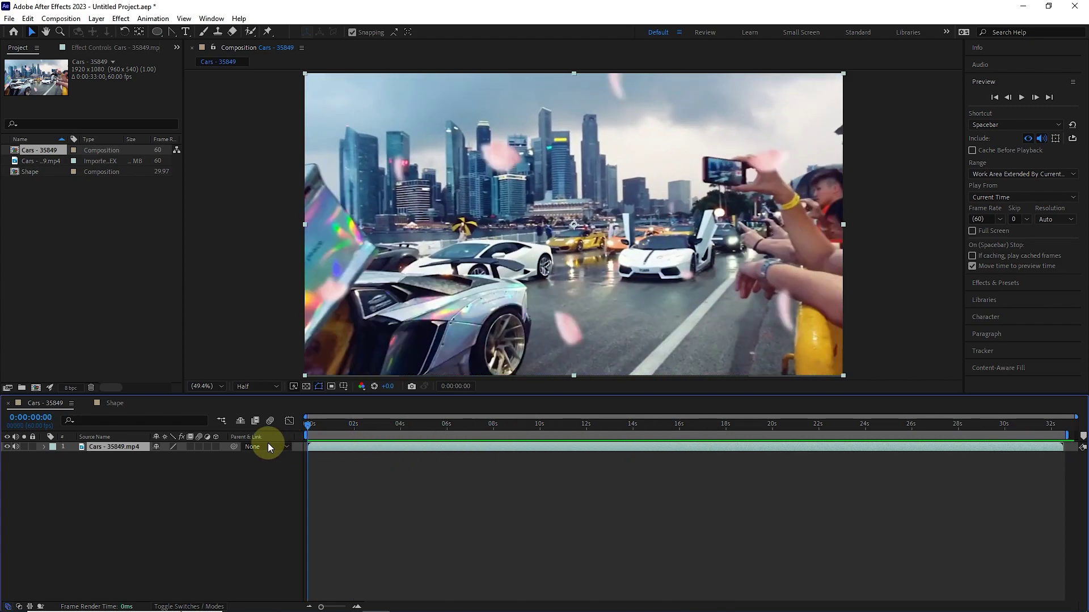
{"action": "key", "text": "space"}
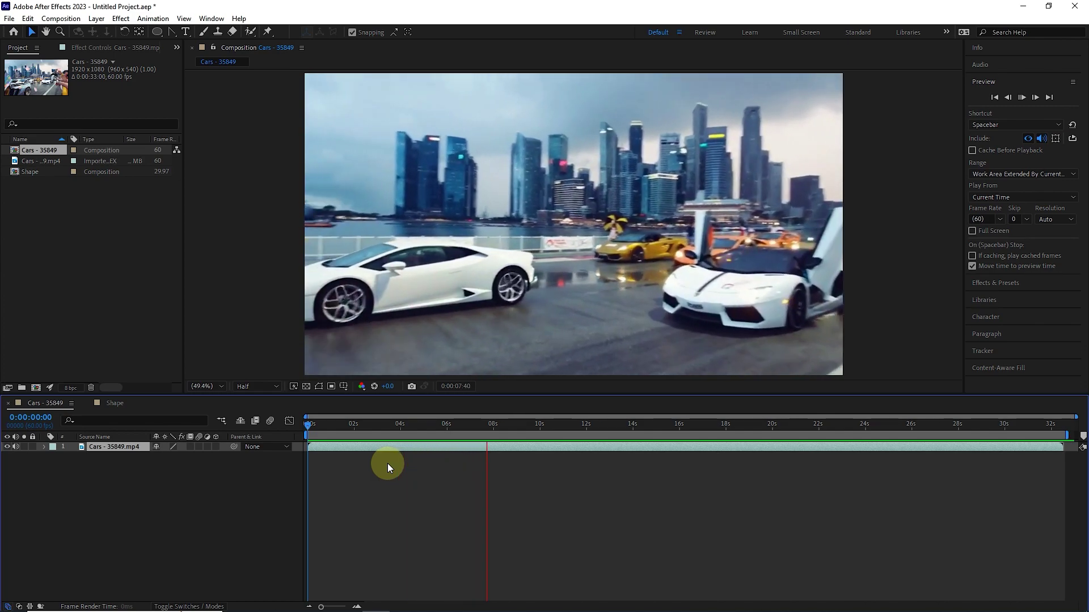
{"action": "left_click", "coordinate": [334, 444]}
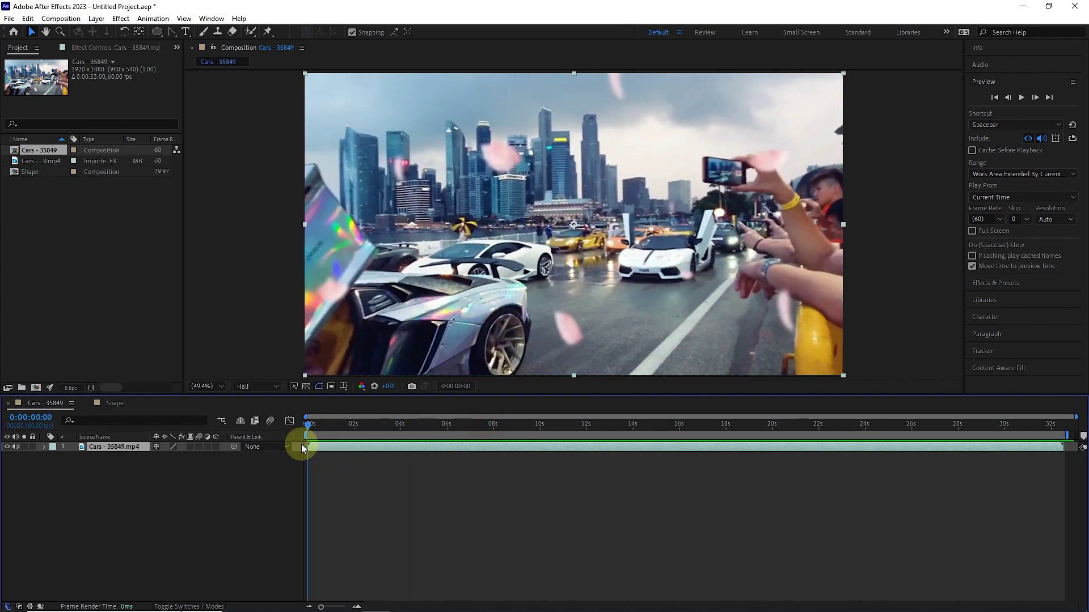
Step: Time-reverse the Cars - 35849.mp4 layer
{"action": "right_click", "coordinate": [380, 446]}
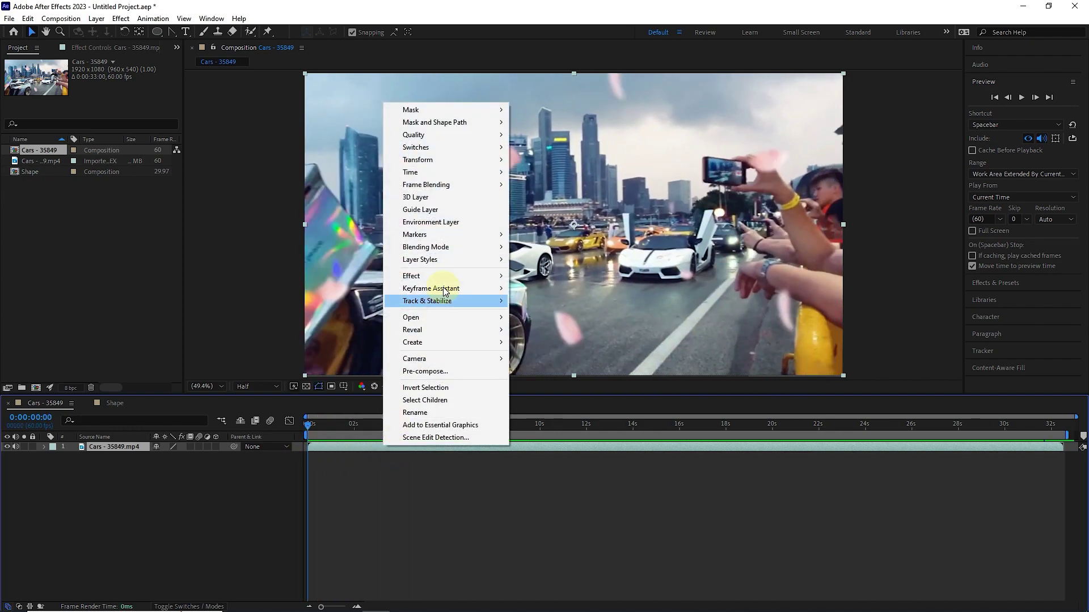
{"action": "mouse_move", "coordinate": [464, 176]}
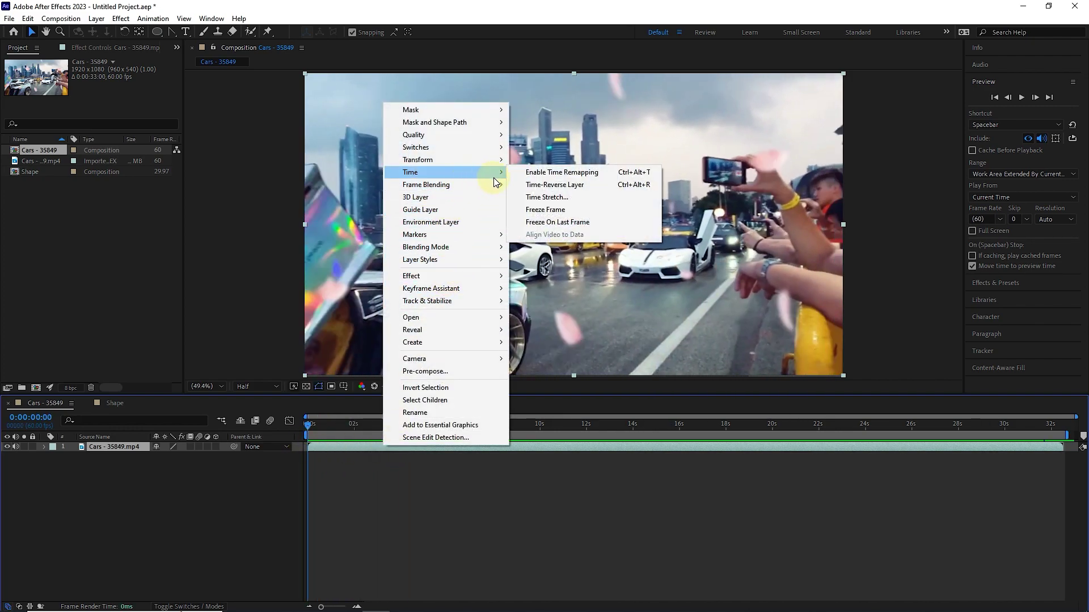
{"action": "left_click", "coordinate": [569, 185]}
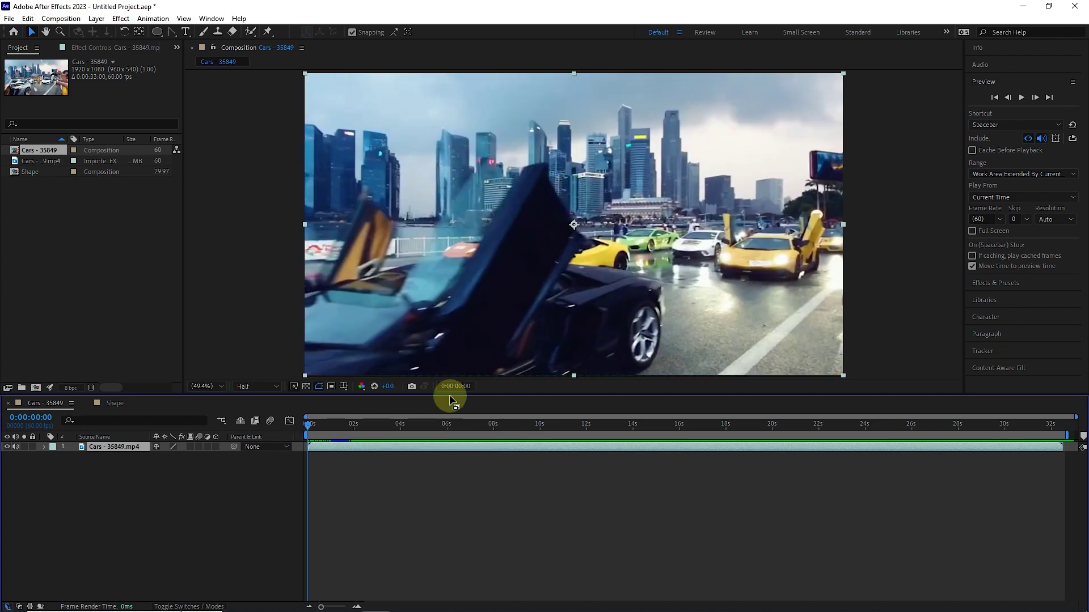
Step: Preview the reversed car footage, then move to the Shape composition
{"action": "key", "text": "space"}
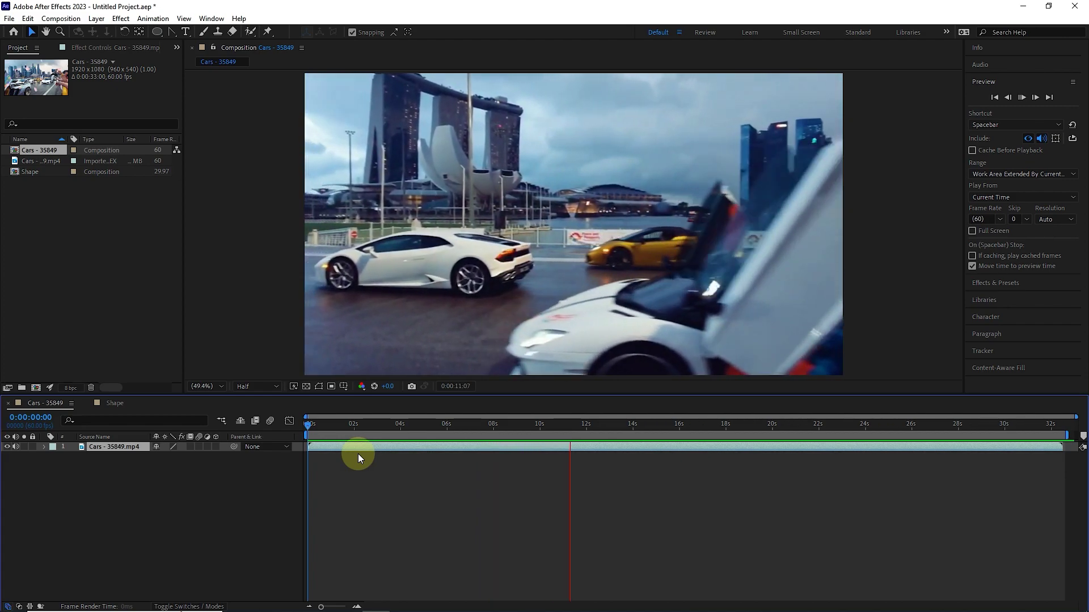
{"action": "left_click", "coordinate": [567, 427]}
{"action": "left_click_drag", "start_coordinate": [749, 428], "coordinate": [298, 426]}
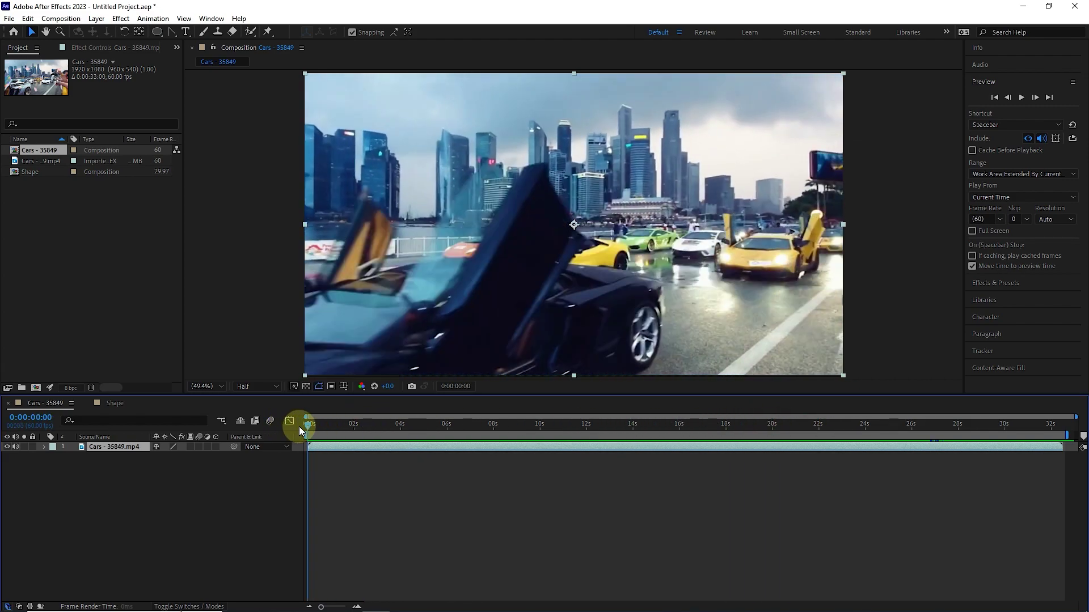
{"action": "left_click", "coordinate": [116, 404]}
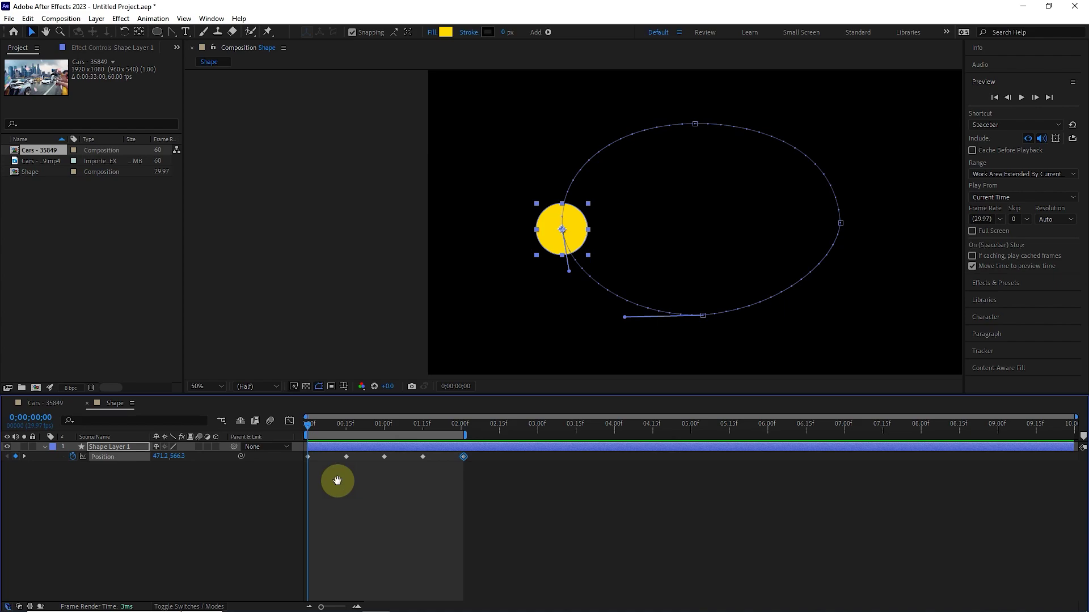
Step: Preview the yellow circle orbiting its elliptical path, then stop playback
{"action": "key", "text": "space"}
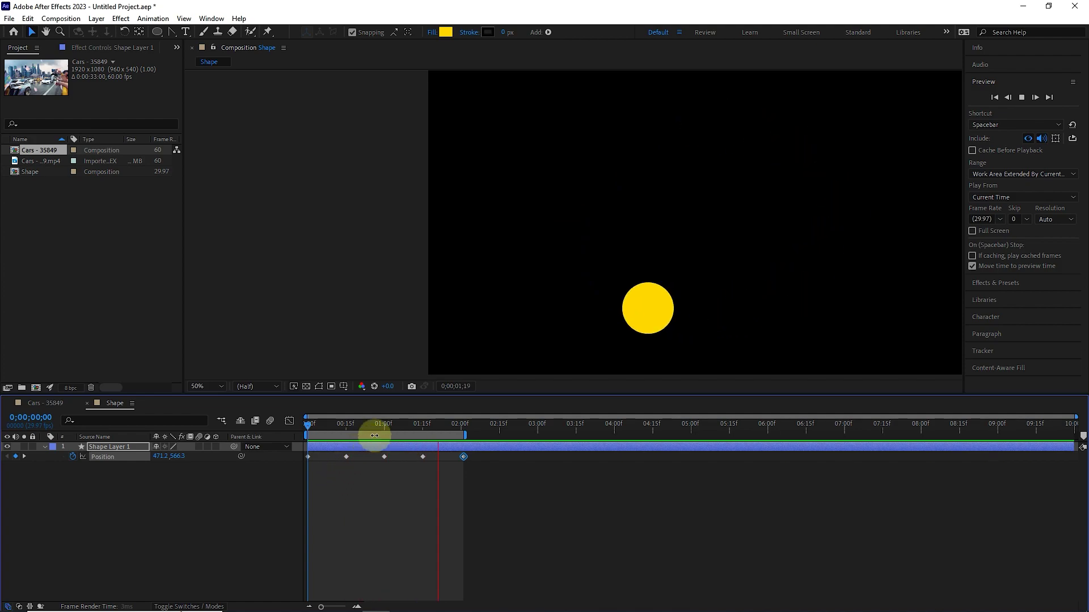
{"action": "left_click", "coordinate": [306, 424]}
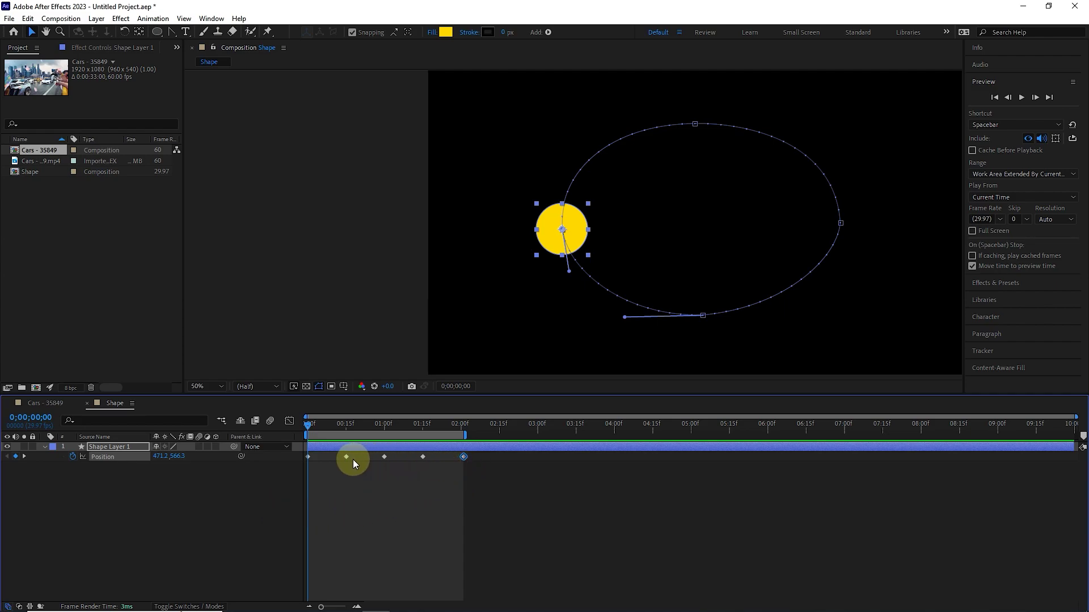
Step: Compress the circle's Position keyframes to end at 0;00;00;19, end the work area there, and preview
{"action": "left_click_drag", "start_coordinate": [484, 484], "coordinate": [355, 458]}
{"action": "left_click", "coordinate": [372, 427]}
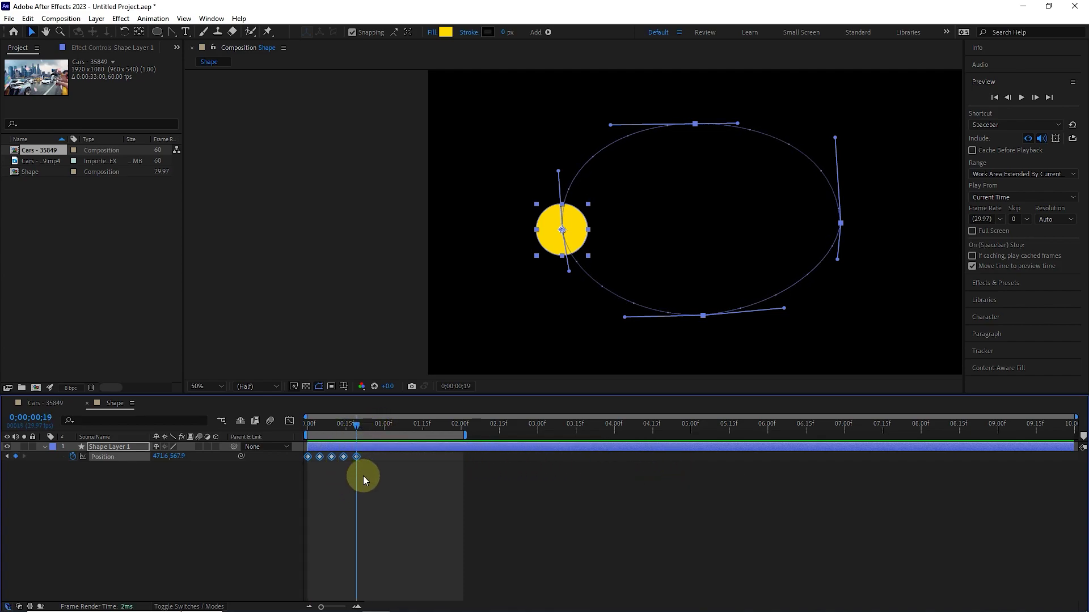
{"action": "key", "text": "n"}
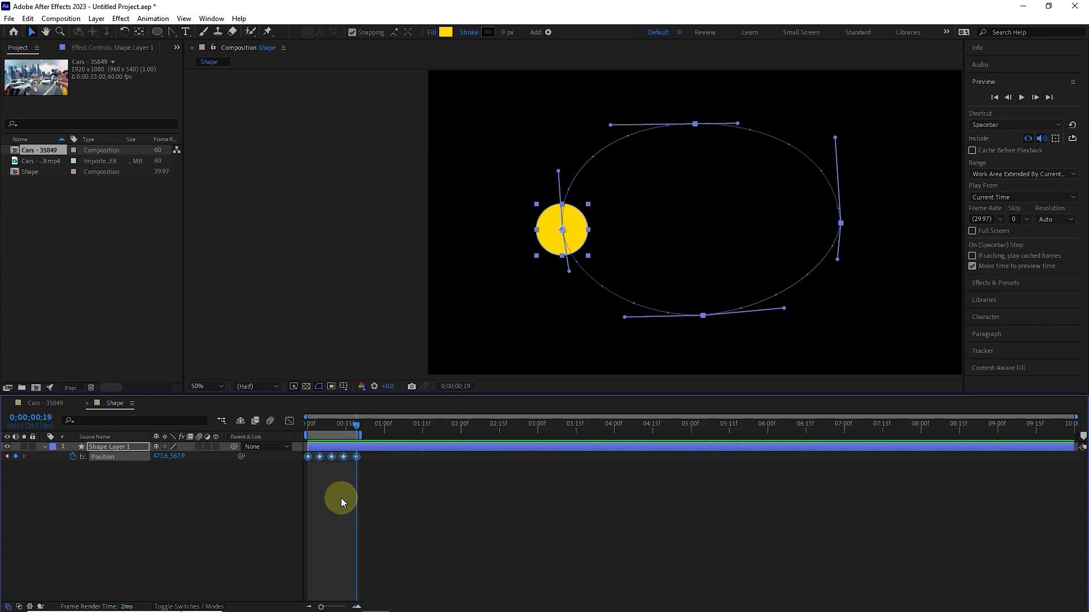
{"action": "key", "text": "space"}
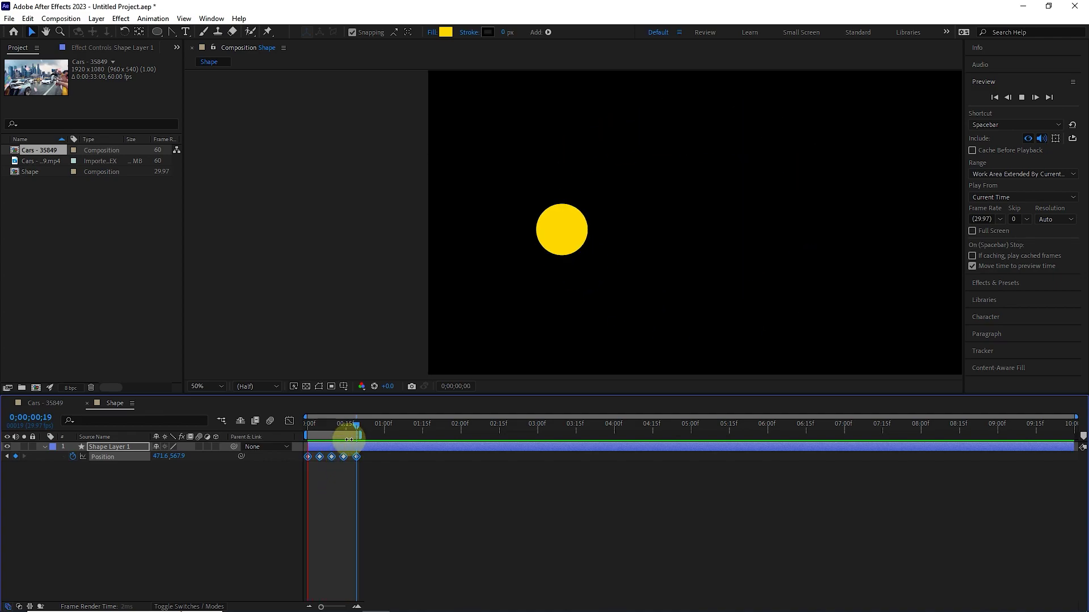
{"action": "left_click_drag", "start_coordinate": [342, 423], "coordinate": [301, 429]}
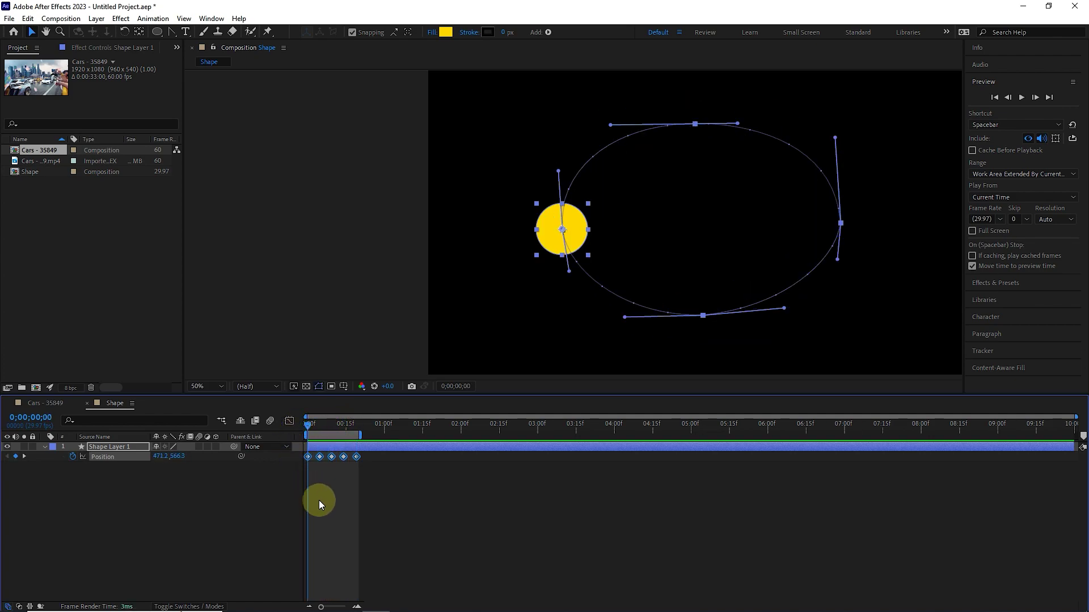
Step: Spread the Position keyframes to end at 6 seconds, end the work area at 6:00, and preview
{"action": "left_click_drag", "start_coordinate": [356, 457], "coordinate": [493, 465]}
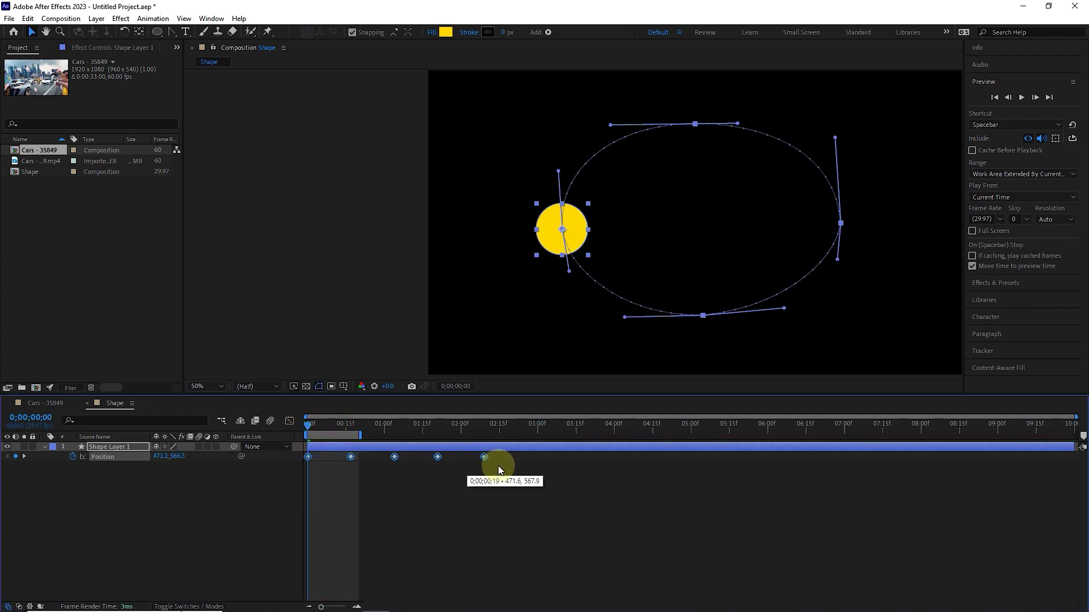
{"action": "left_click_drag", "start_coordinate": [604, 463], "coordinate": [767, 442]}
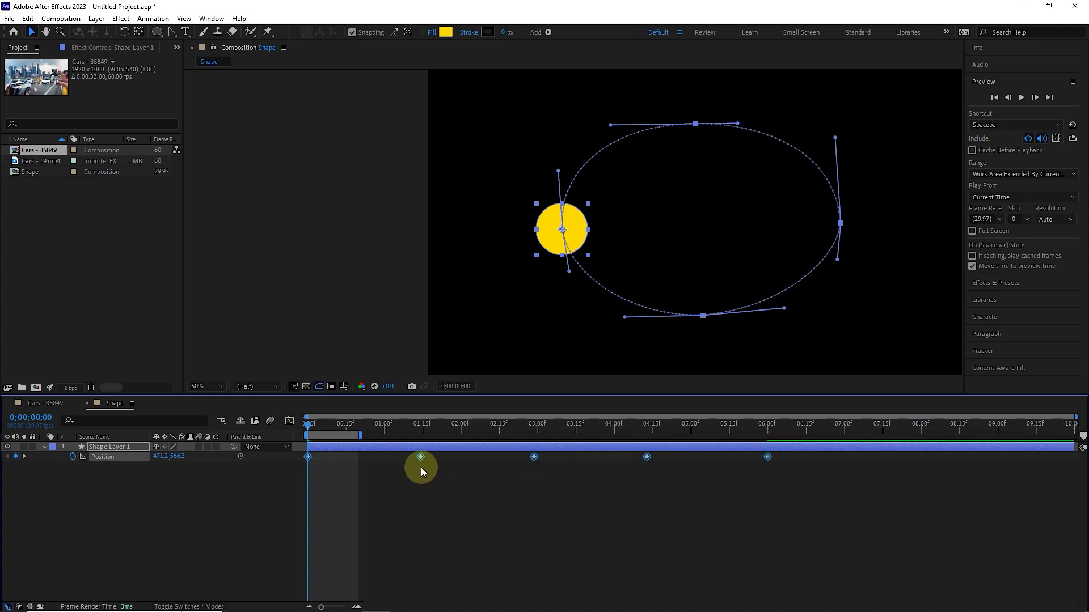
{"action": "left_click", "coordinate": [766, 428]}
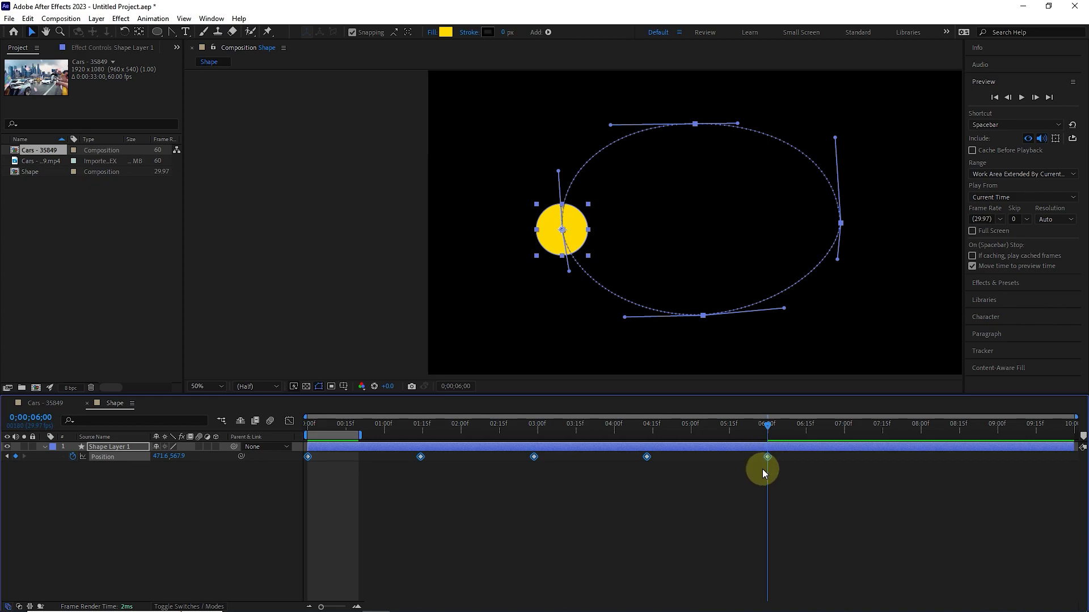
{"action": "key", "text": "n"}
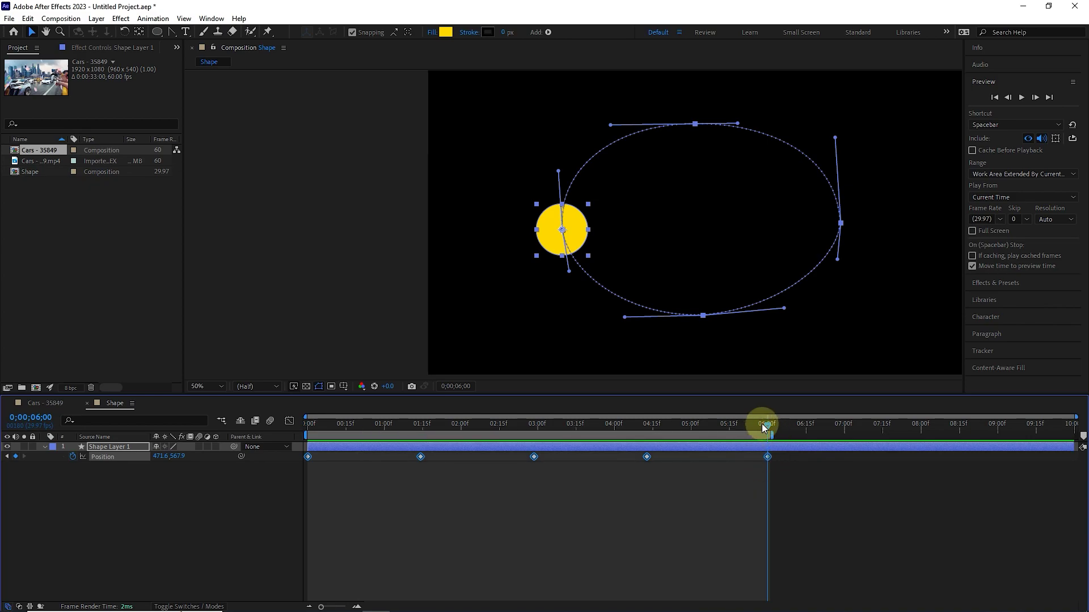
{"action": "key", "text": "space"}
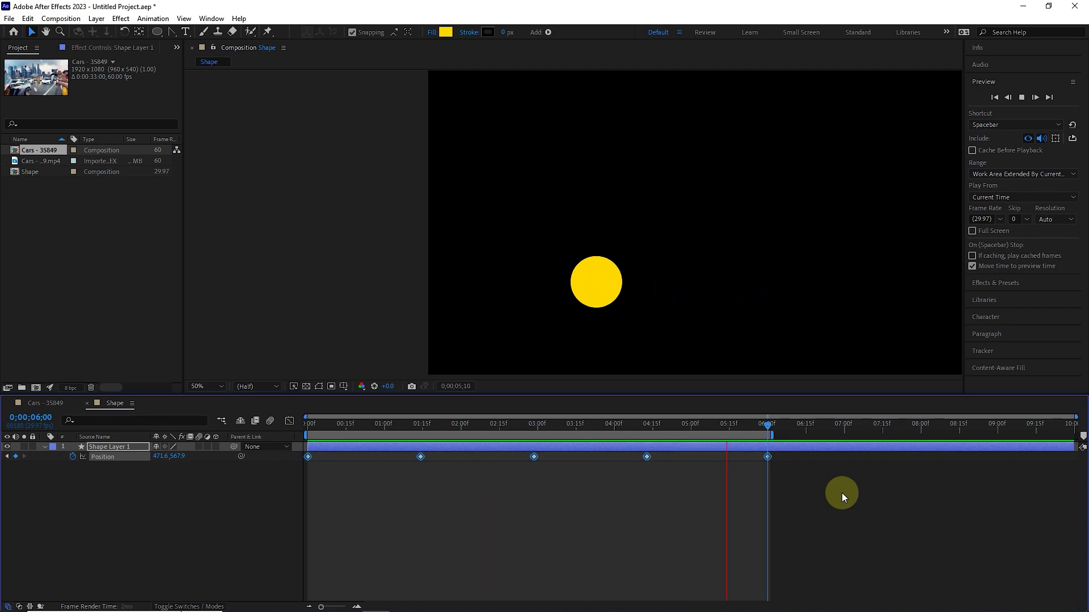
{"action": "left_click_drag", "start_coordinate": [499, 431], "coordinate": [291, 439]}
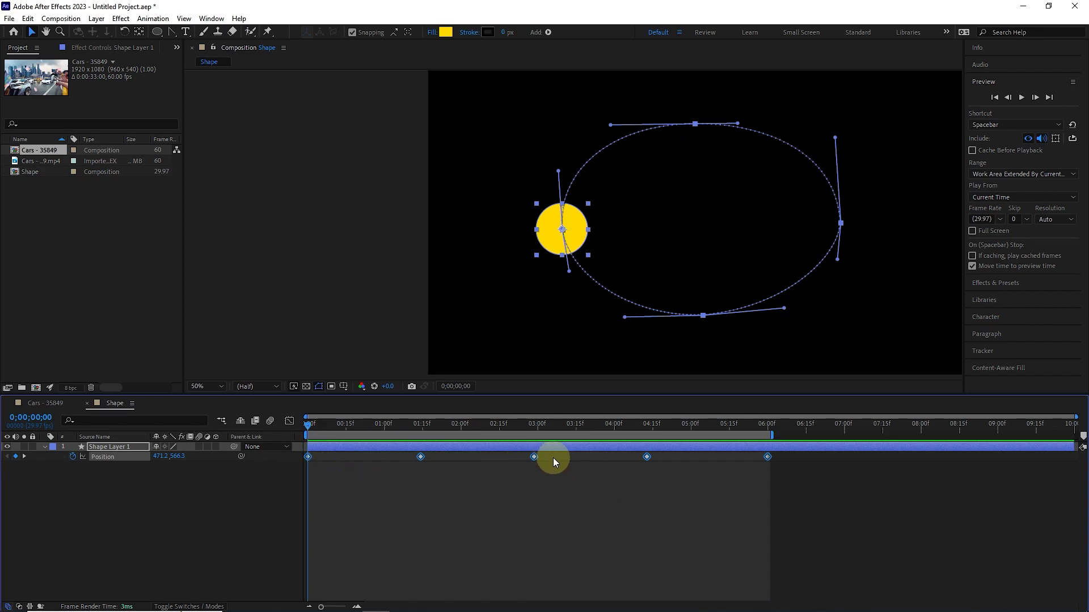
Step: Split Shape Layer 1 at 0;00;03;00 with Edit > Split Layer
{"action": "left_click_drag", "start_coordinate": [544, 425], "coordinate": [538, 427]}
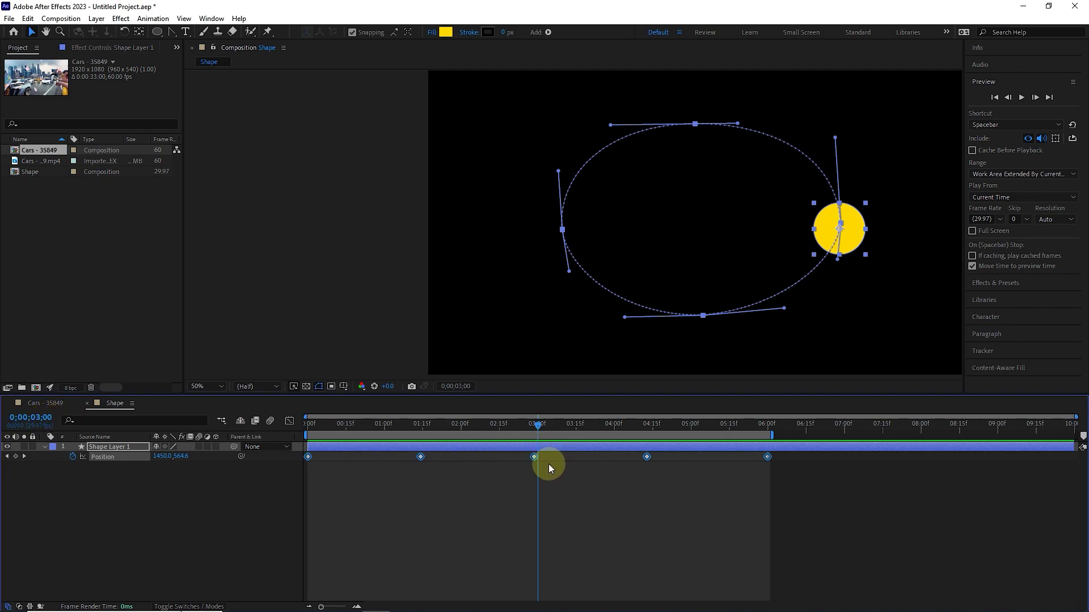
{"action": "left_click", "coordinate": [27, 18]}
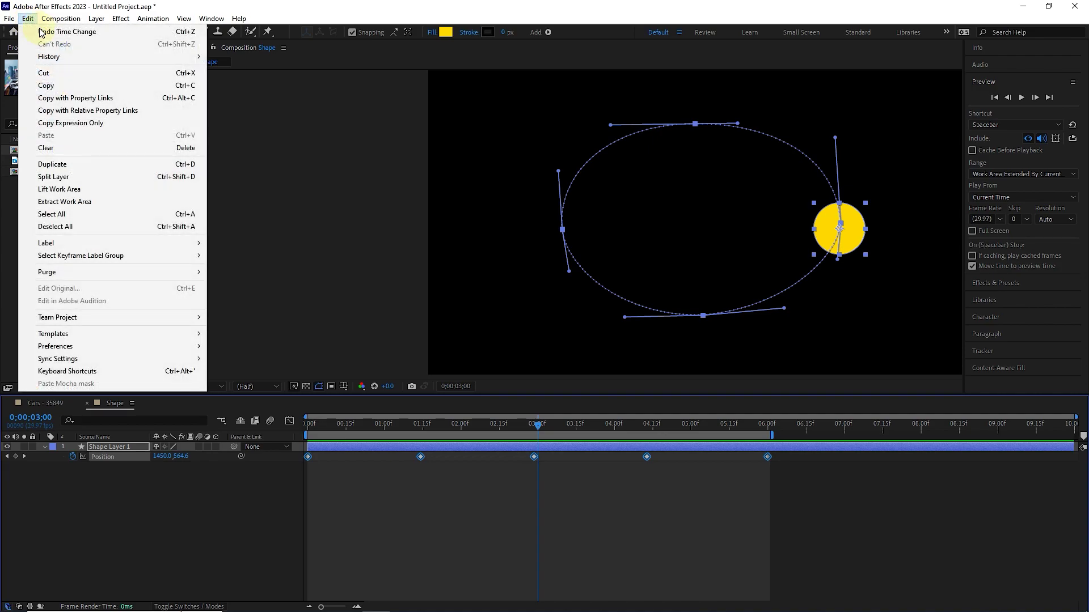
{"action": "left_click", "coordinate": [63, 178]}
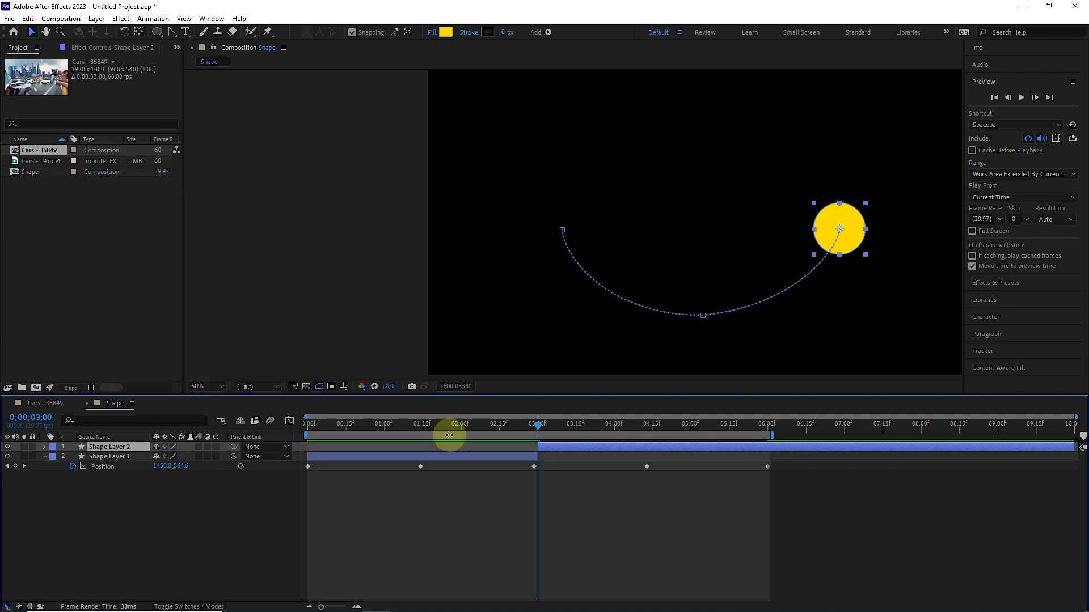
Step: Select Shape Layer 2 and change its fill colour to red
{"action": "left_click", "coordinate": [103, 456]}
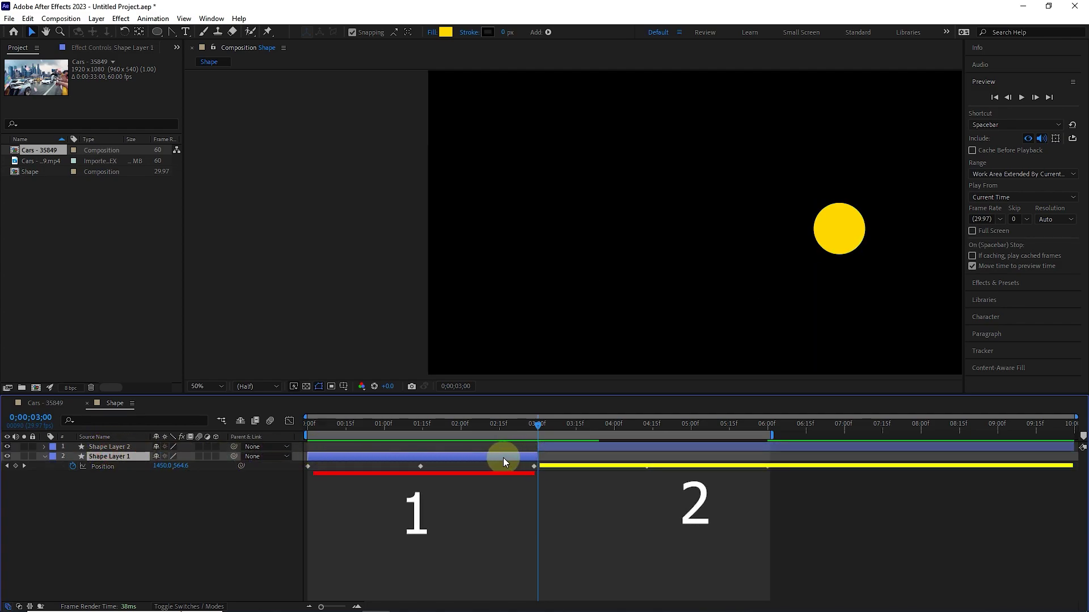
{"action": "left_click", "coordinate": [145, 447]}
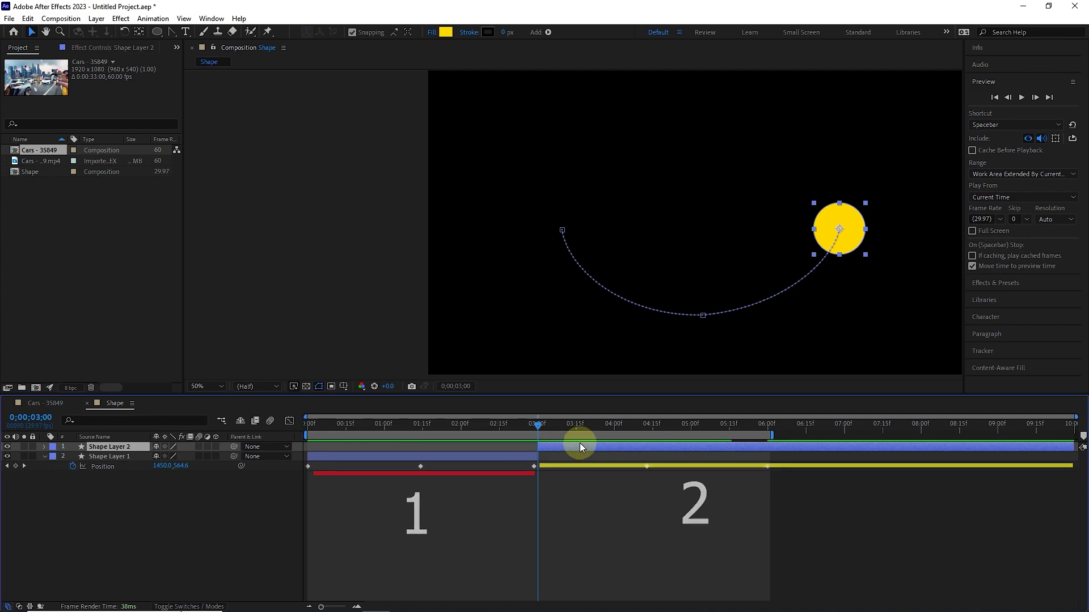
{"action": "left_click_drag", "start_coordinate": [525, 427], "coordinate": [504, 440]}
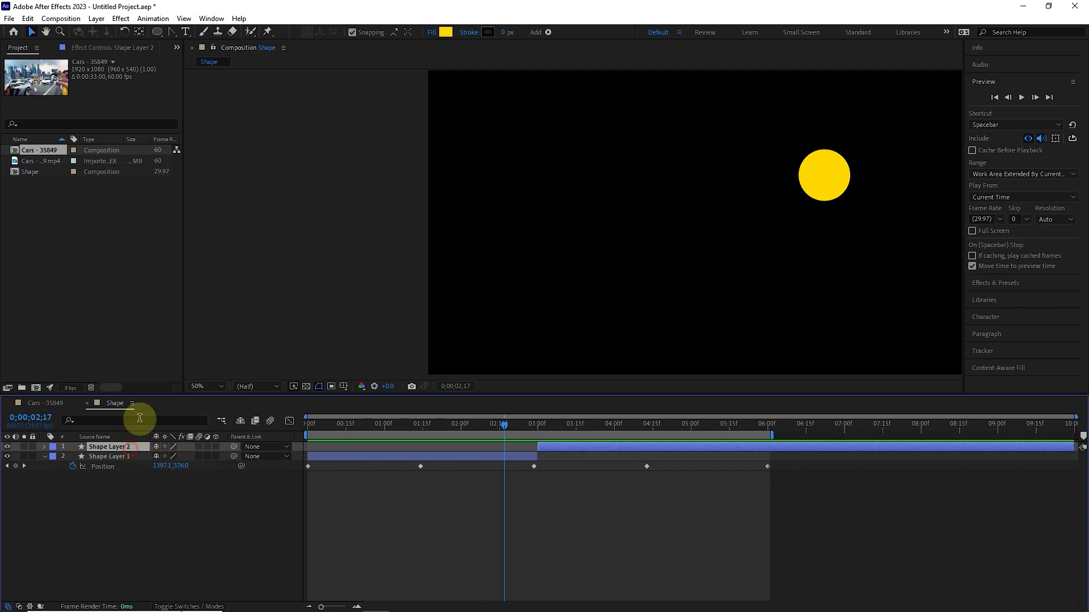
{"action": "left_click", "coordinate": [445, 31]}
{"action": "mouse_move", "coordinate": [640, 355]}
{"action": "left_mouse_down"}
{"action": "mouse_move", "coordinate": [620, 352]}
{"action": "mouse_move", "coordinate": [641, 347]}
{"action": "left_mouse_up"}
Step: Apply the red fill to the circle's second half and preview the yellow-to-red switch at 3 seconds
{"action": "left_click", "coordinate": [726, 351]}
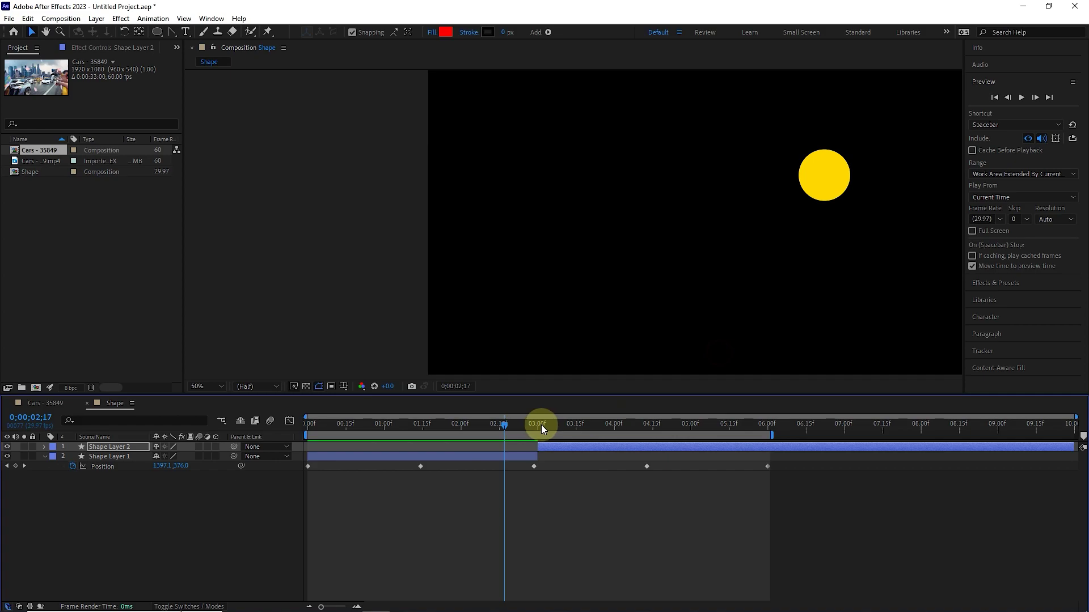
{"action": "left_click_drag", "start_coordinate": [516, 420], "coordinate": [468, 427]}
{"action": "key", "text": "space"}
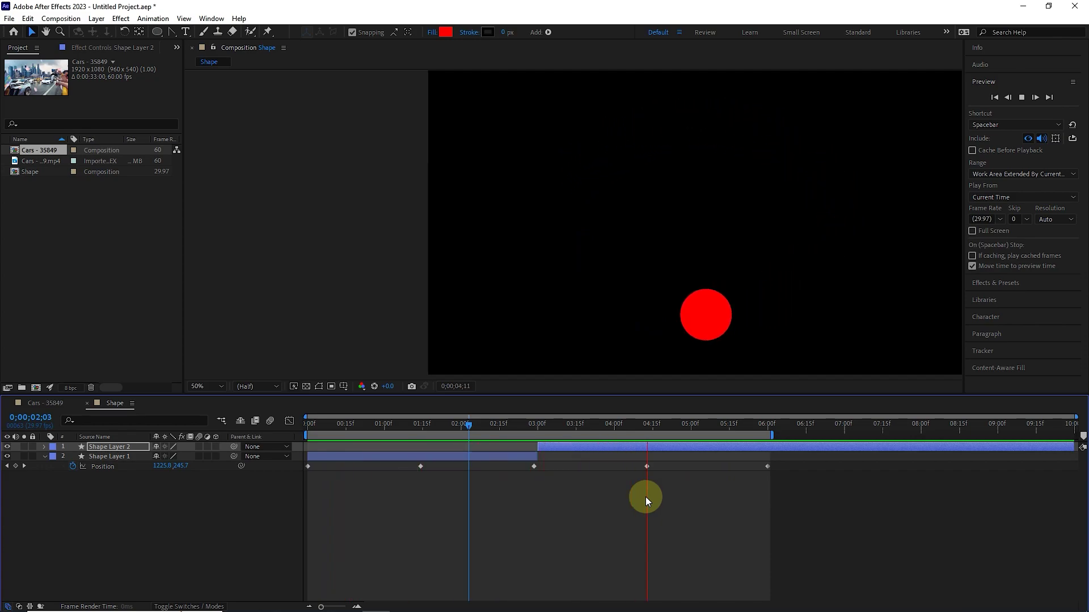
{"action": "left_click", "coordinate": [308, 425]}
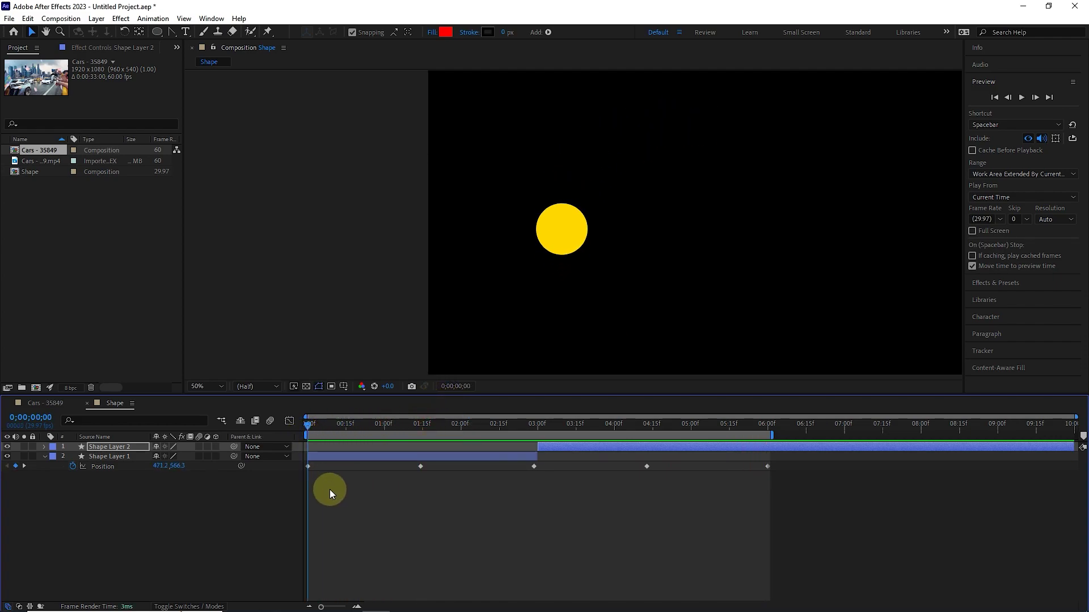